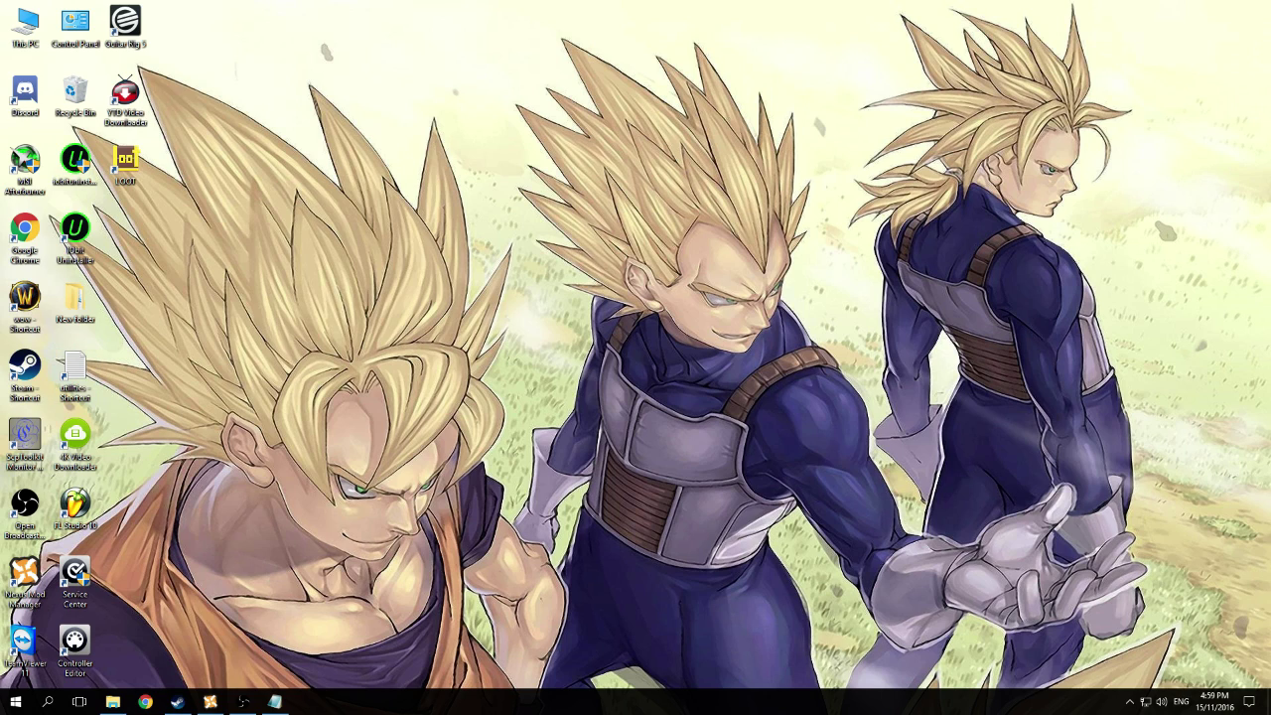
# Open Steam and set the language of The Elder Scrolls V: Skyrim Special Edition to Japanese in its library properties.
pyautogui.doubleClick(25, 375)
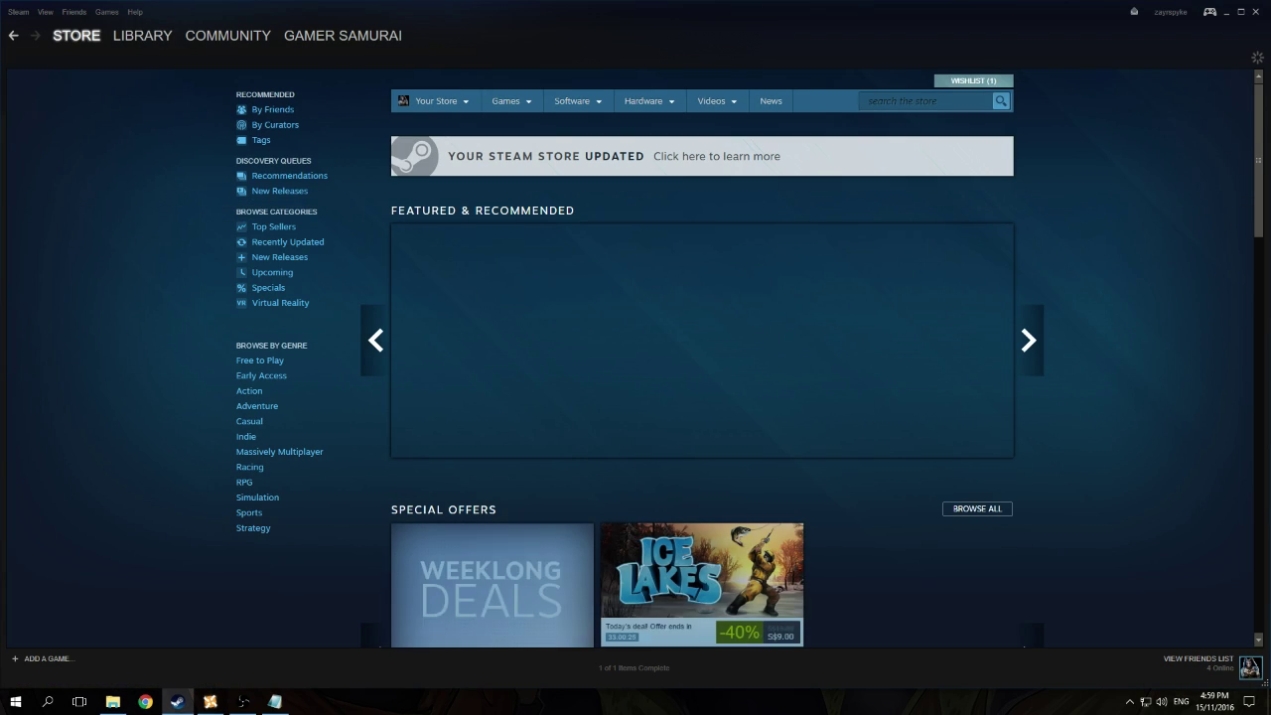
pyautogui.click(142, 34)
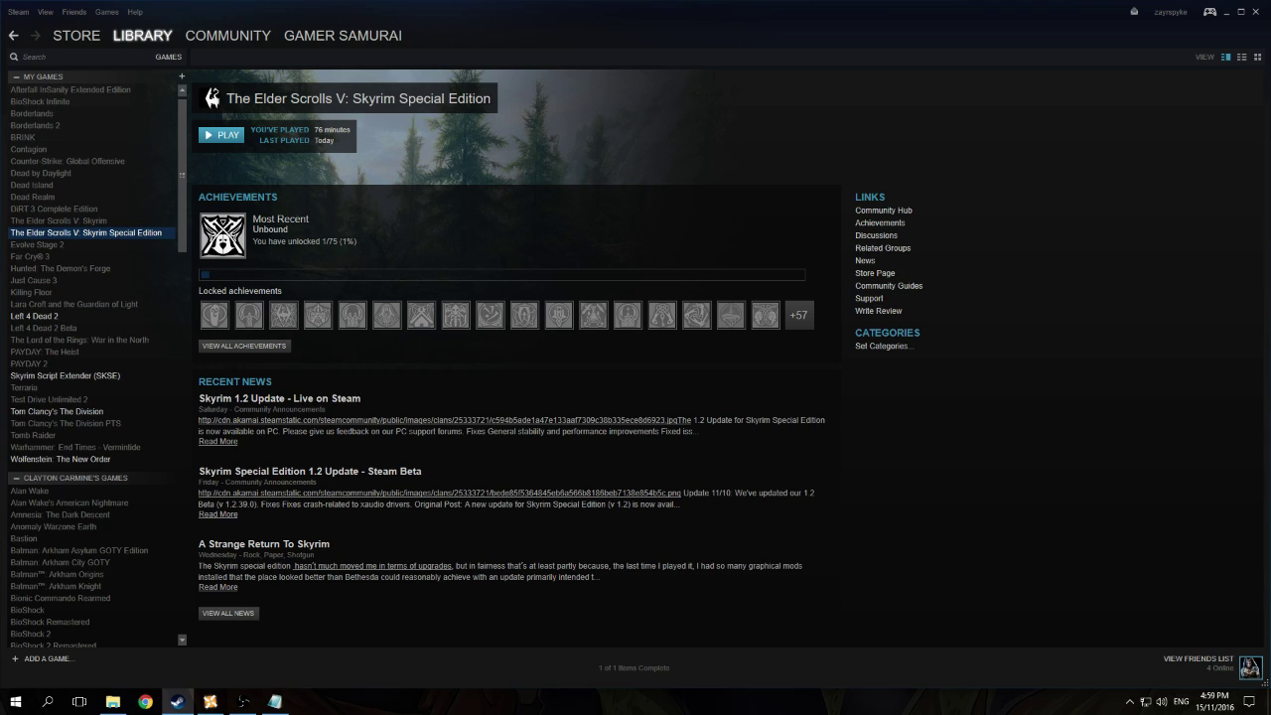
pyautogui.rightClick(89, 232)
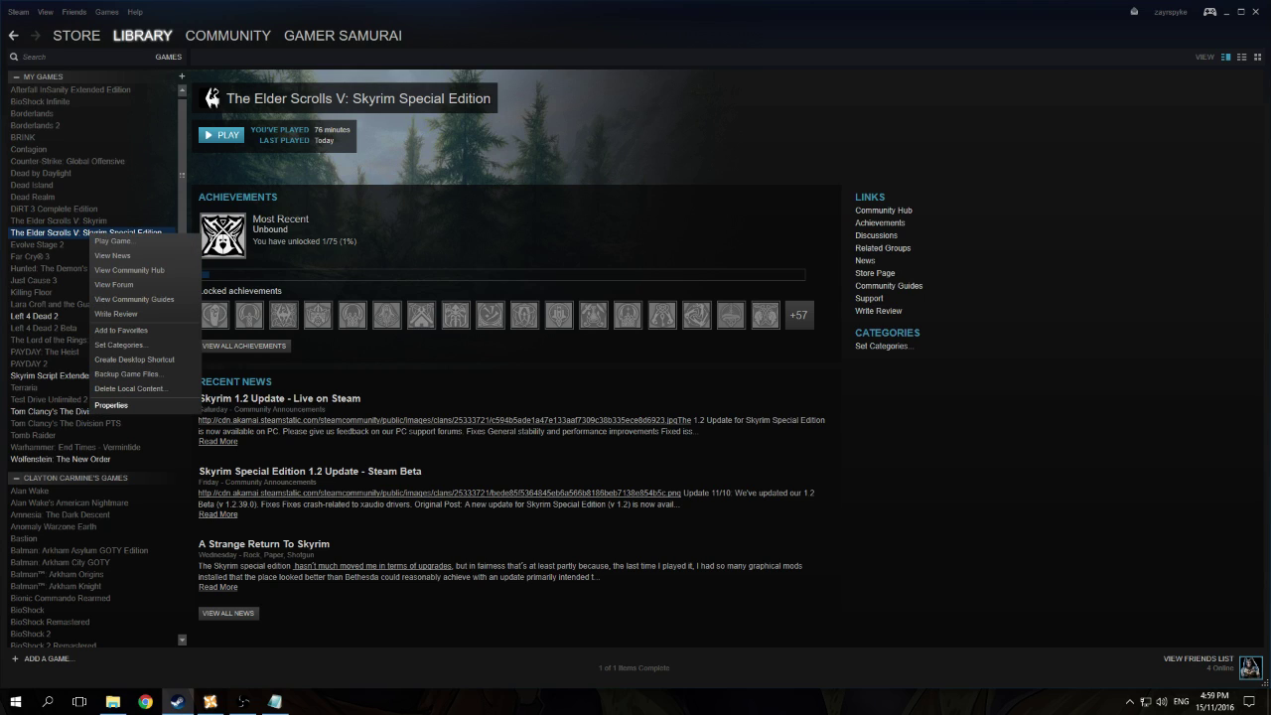
pyautogui.click(111, 405)
pyautogui.click(663, 172)
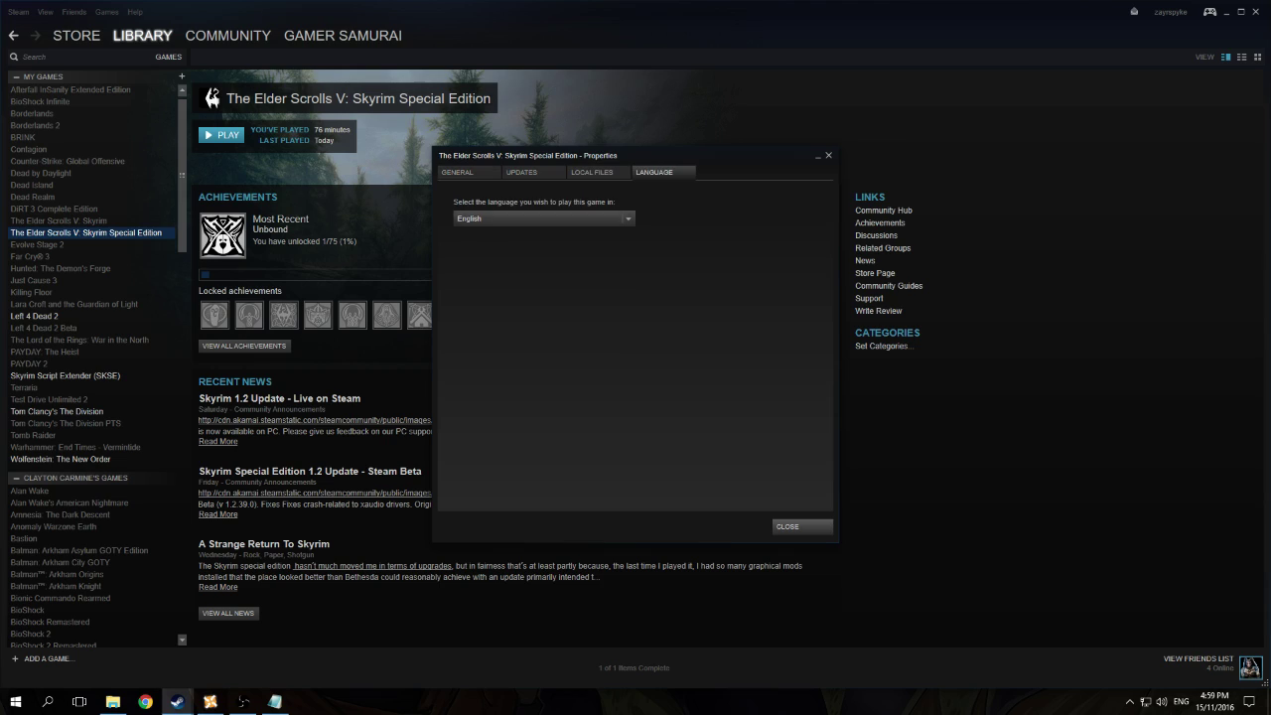
pyautogui.click(542, 217)
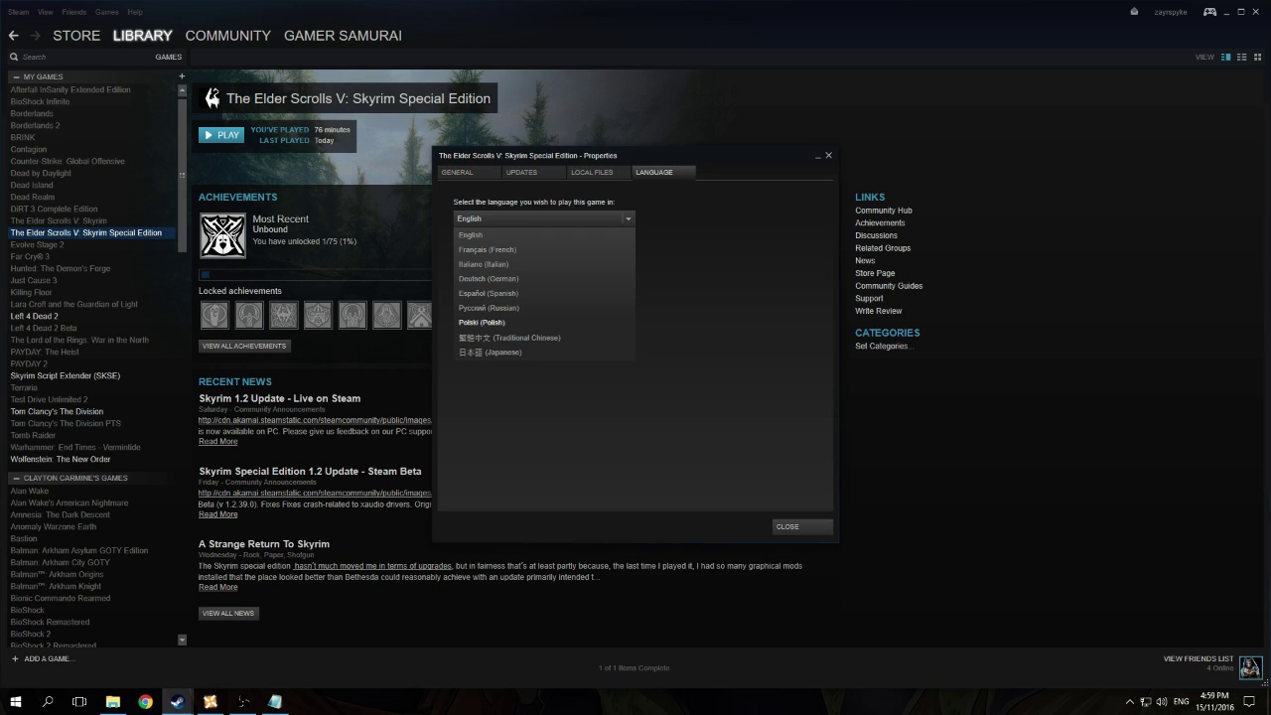
pyautogui.click(489, 352)
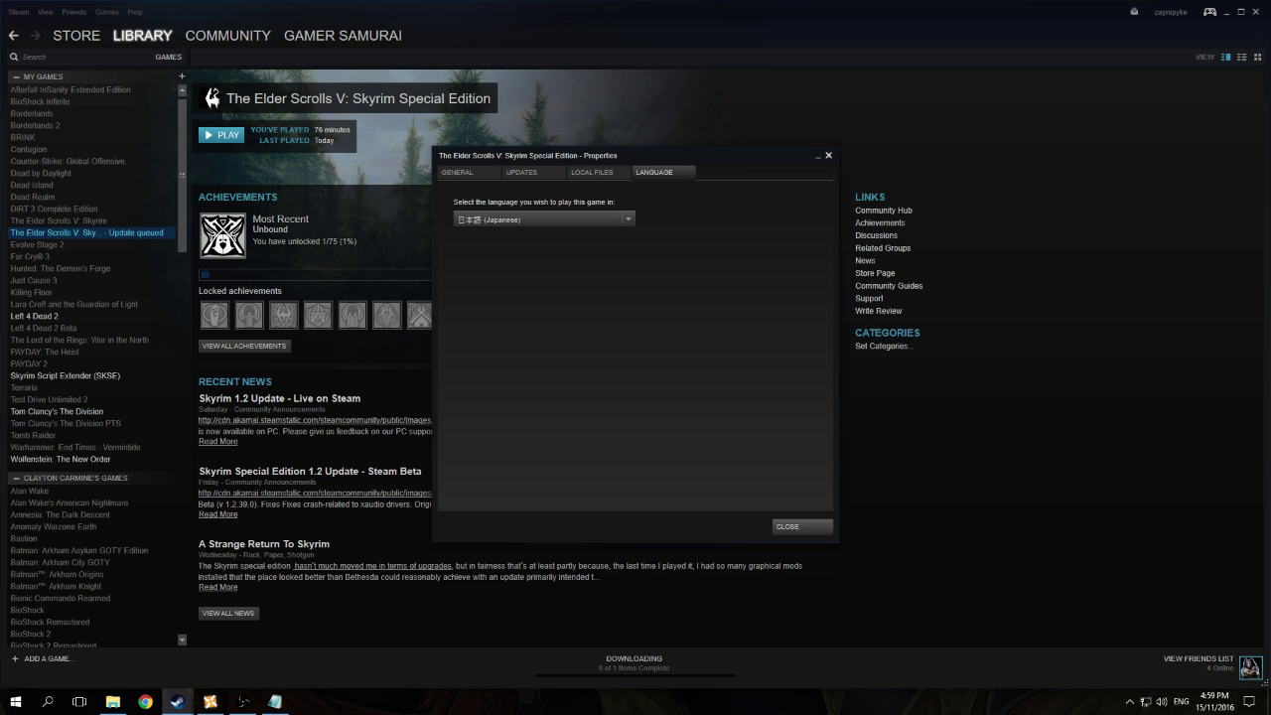
pyautogui.press('Escape')
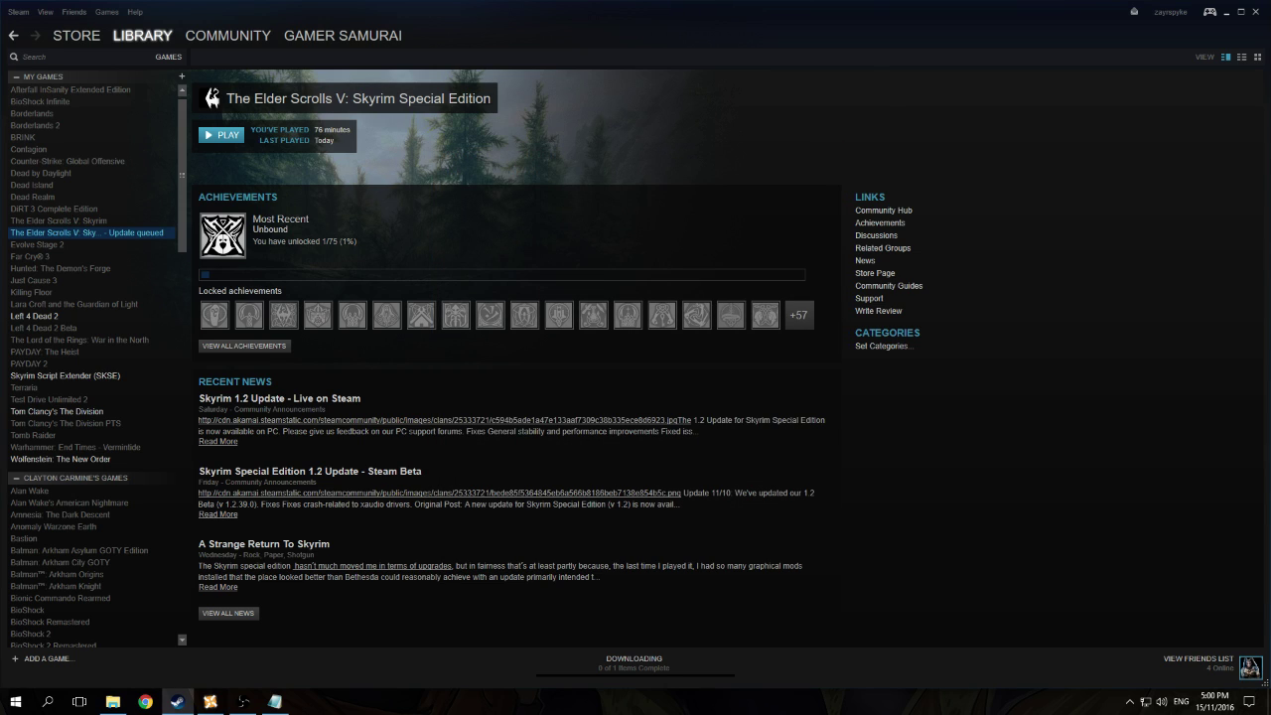
# Switch to File Explorer and open the Skyrim Special Edition folder under Steam\steamapps\common on the E: drive.
pyautogui.press('super+d')
pyautogui.press('super')
pyautogui.press('super')
pyautogui.doubleClick(25, 27)
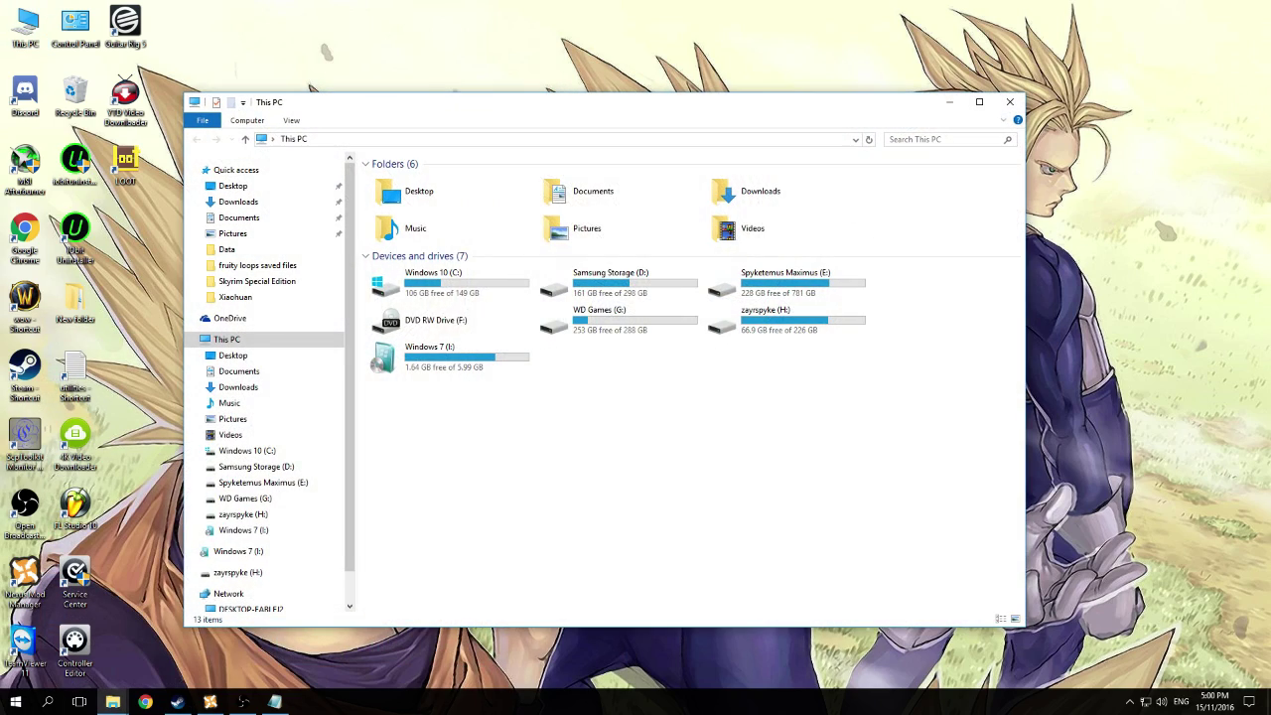
pyautogui.press('Return')
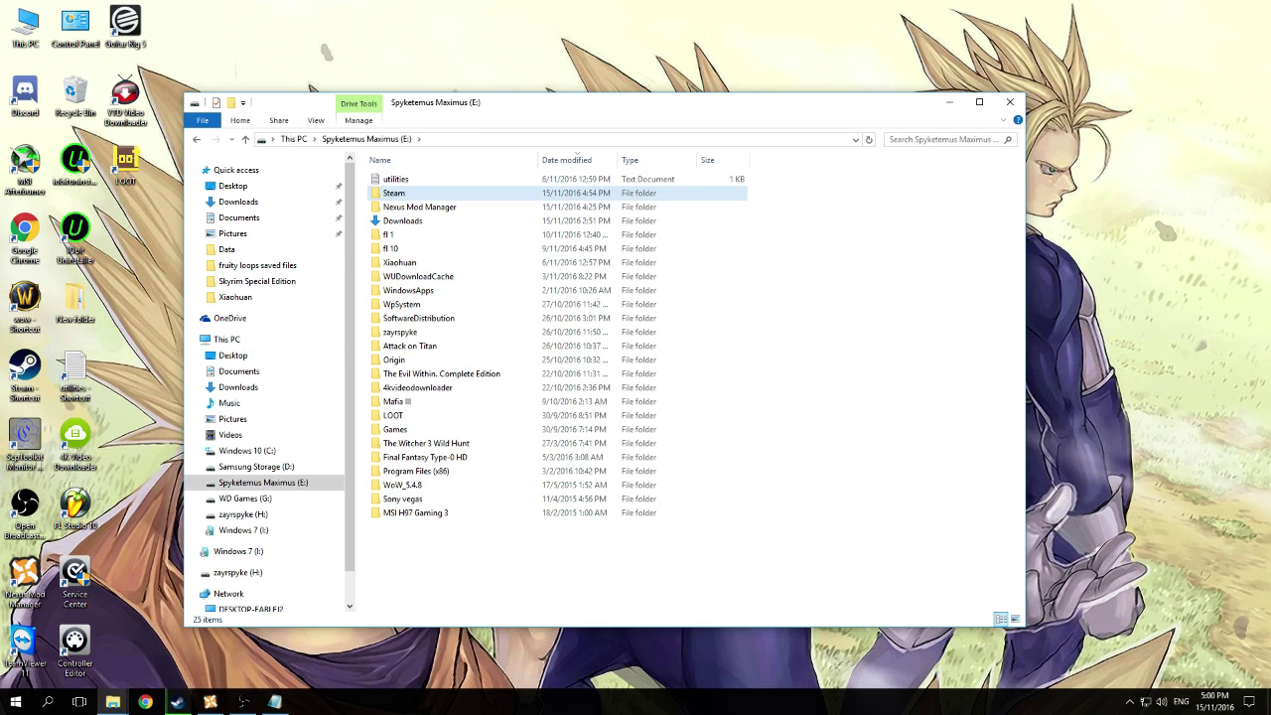
pyautogui.doubleClick(394, 193)
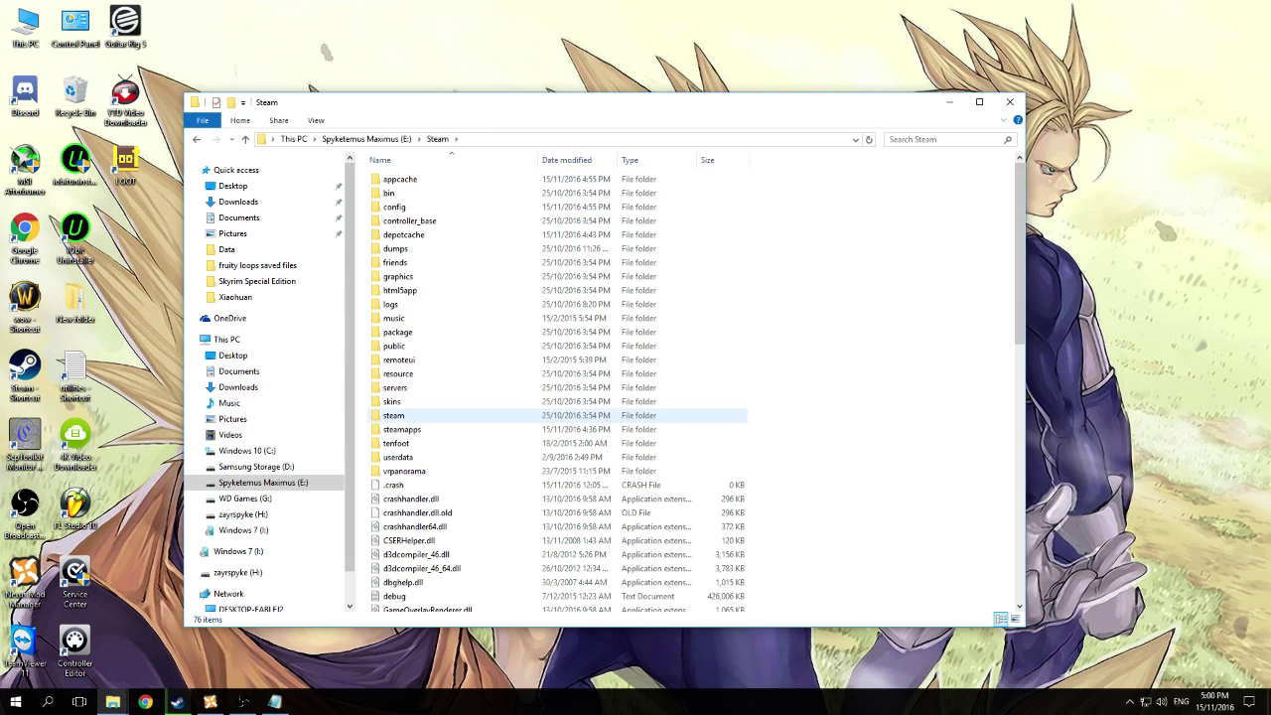
pyautogui.doubleClick(402, 429)
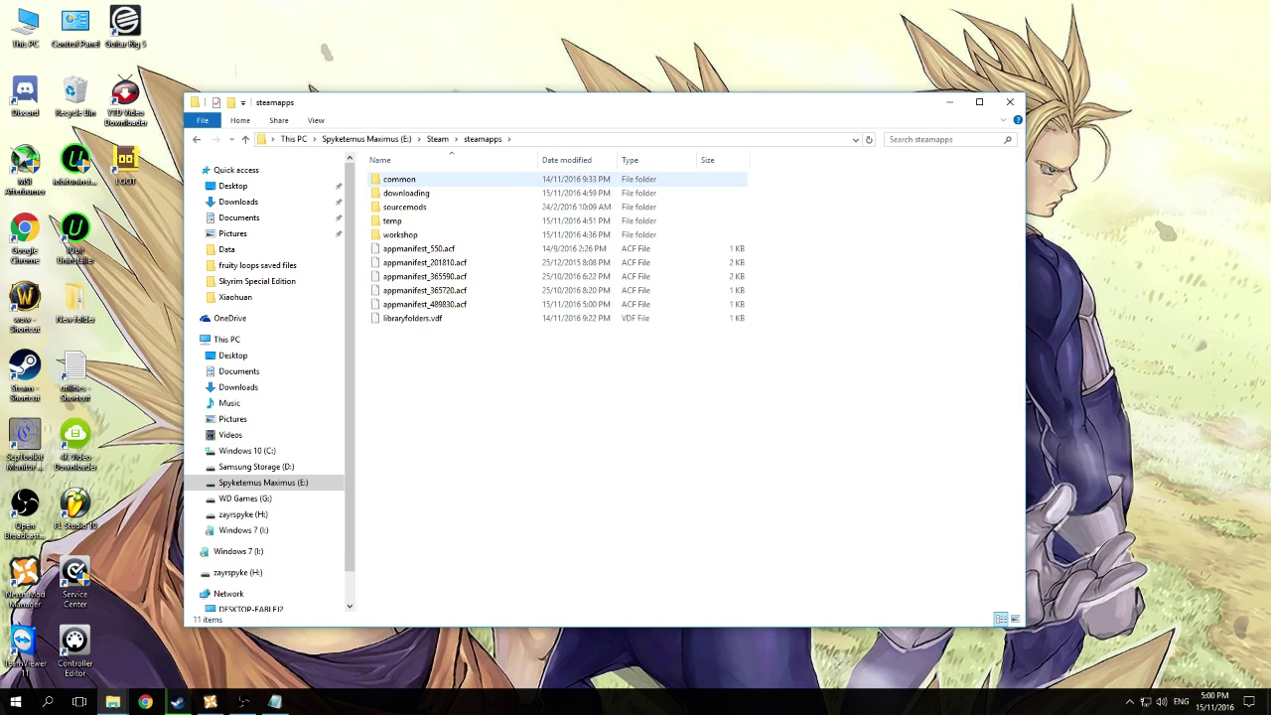
pyautogui.doubleClick(399, 179)
pyautogui.press('Return')
pyautogui.write('s')
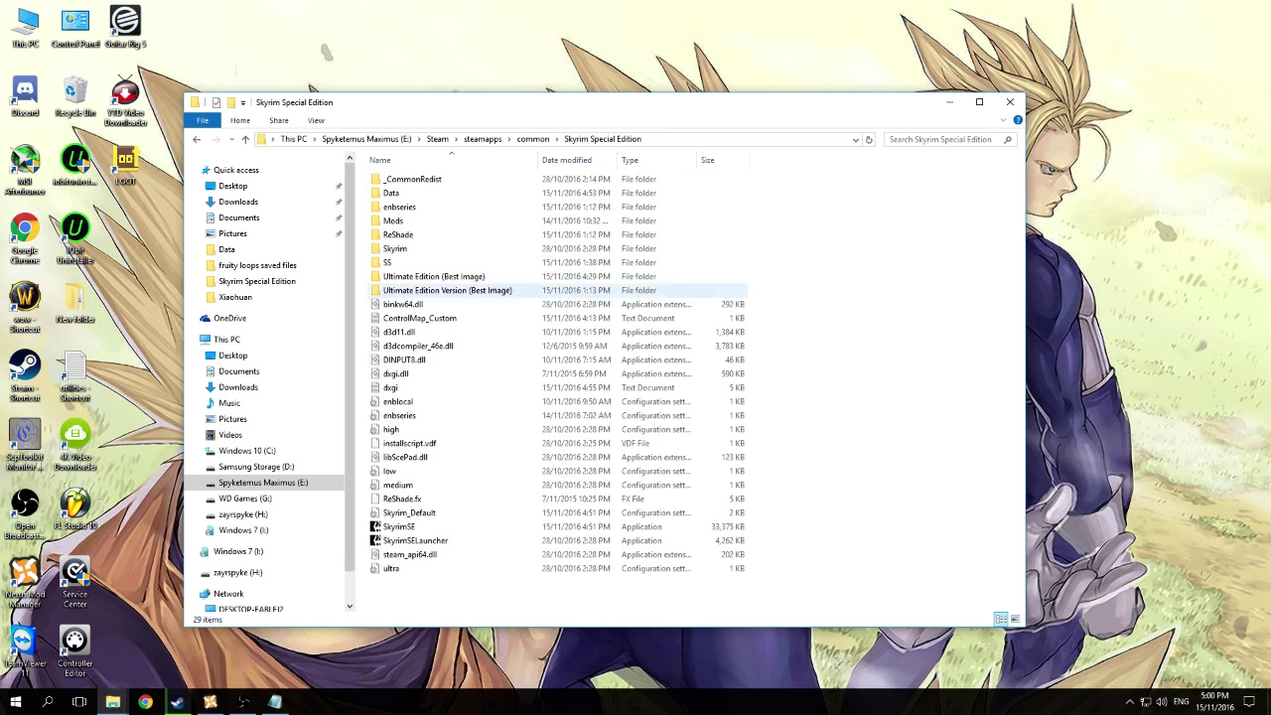
# Look through the contents of the Skyrim Special Edition folder and open its Data subfolder.
pyautogui.press('Down')
pyautogui.press('Down')
pyautogui.press('Down')
pyautogui.press('Down')
pyautogui.press('Down')
pyautogui.press('Down')
pyautogui.press('Down')
pyautogui.press('Down')
pyautogui.press('Down')
pyautogui.press('Down')
pyautogui.press('Up')
pyautogui.press('Up')
pyautogui.press('Up')
pyautogui.press('Up')
pyautogui.press('Up')
pyautogui.press('Up')
pyautogui.press('Up')
pyautogui.press('Up')
pyautogui.press('Up')
pyautogui.press('Down')
pyautogui.press('Down')
pyautogui.press('Up')
pyautogui.press('Up')
pyautogui.press('Up')
pyautogui.press('Up')
pyautogui.press('Up')
pyautogui.press('Up')
pyautogui.press('Up')
pyautogui.press('Return')
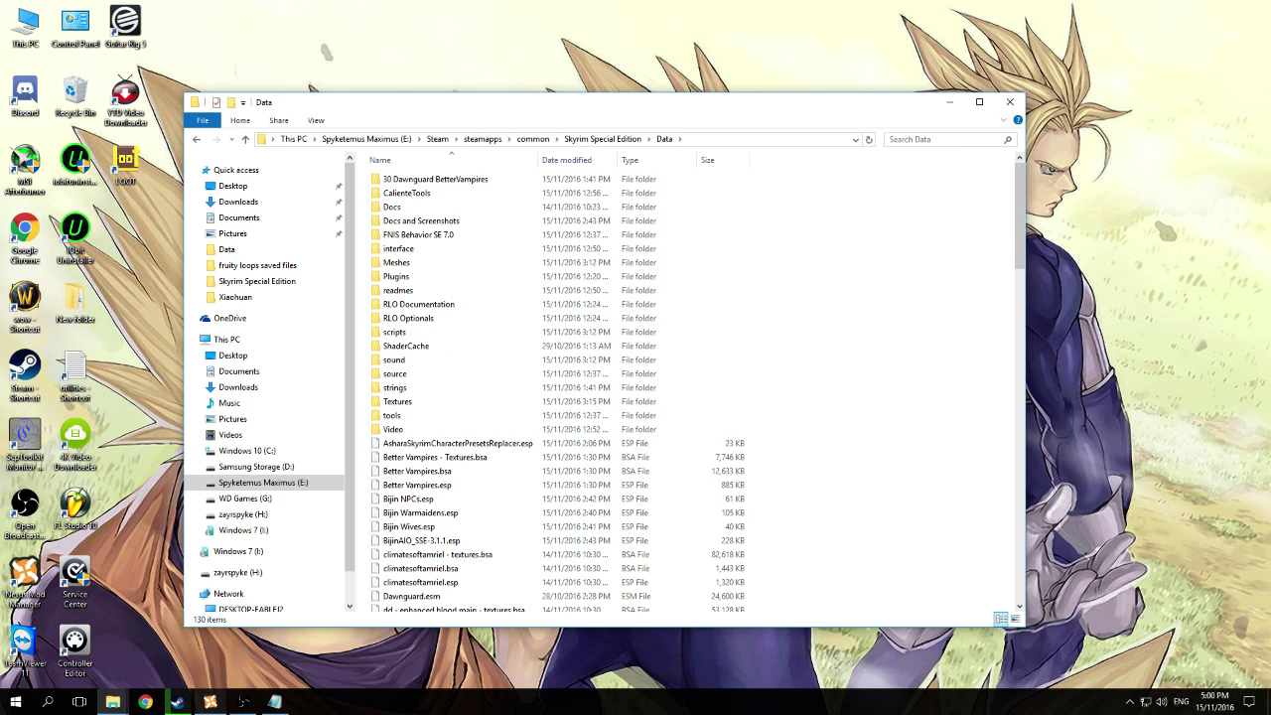
# Check the language download in Steam, and locate Skyrim - Voices_en0.bsa in the Data folder.
pyautogui.click(176, 702)
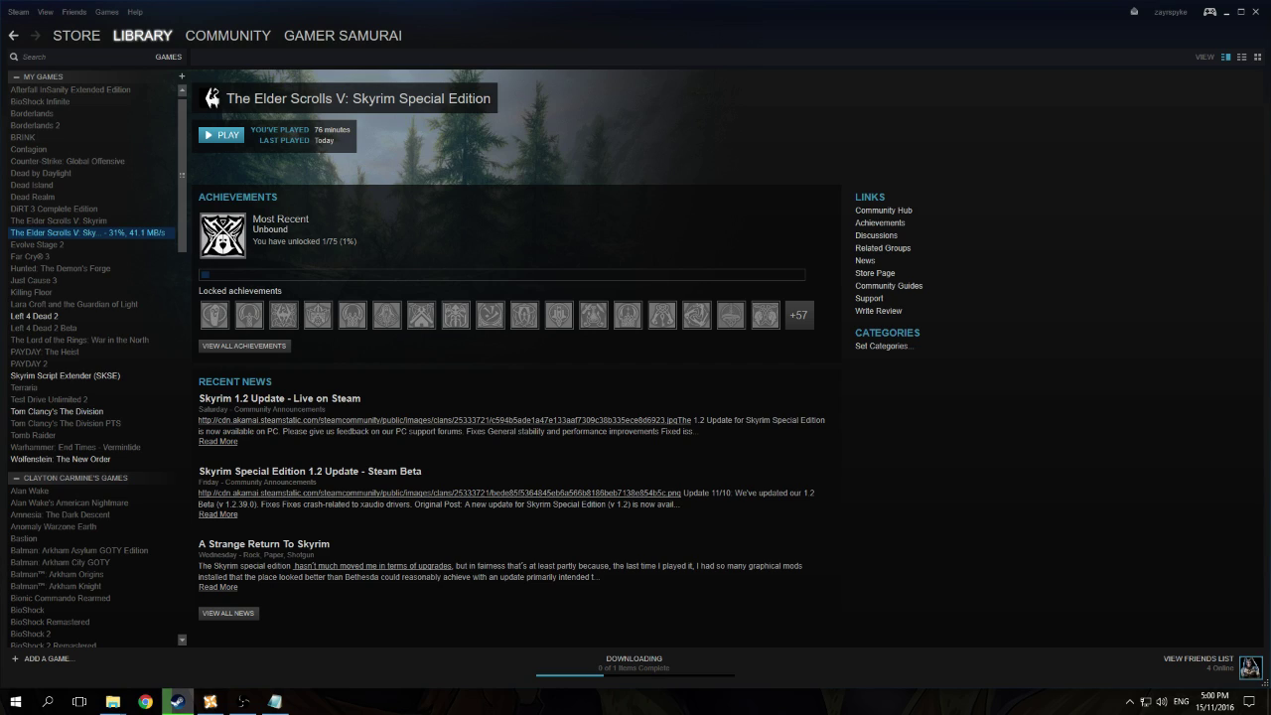
pyautogui.hotkey('alt', 'Tab')
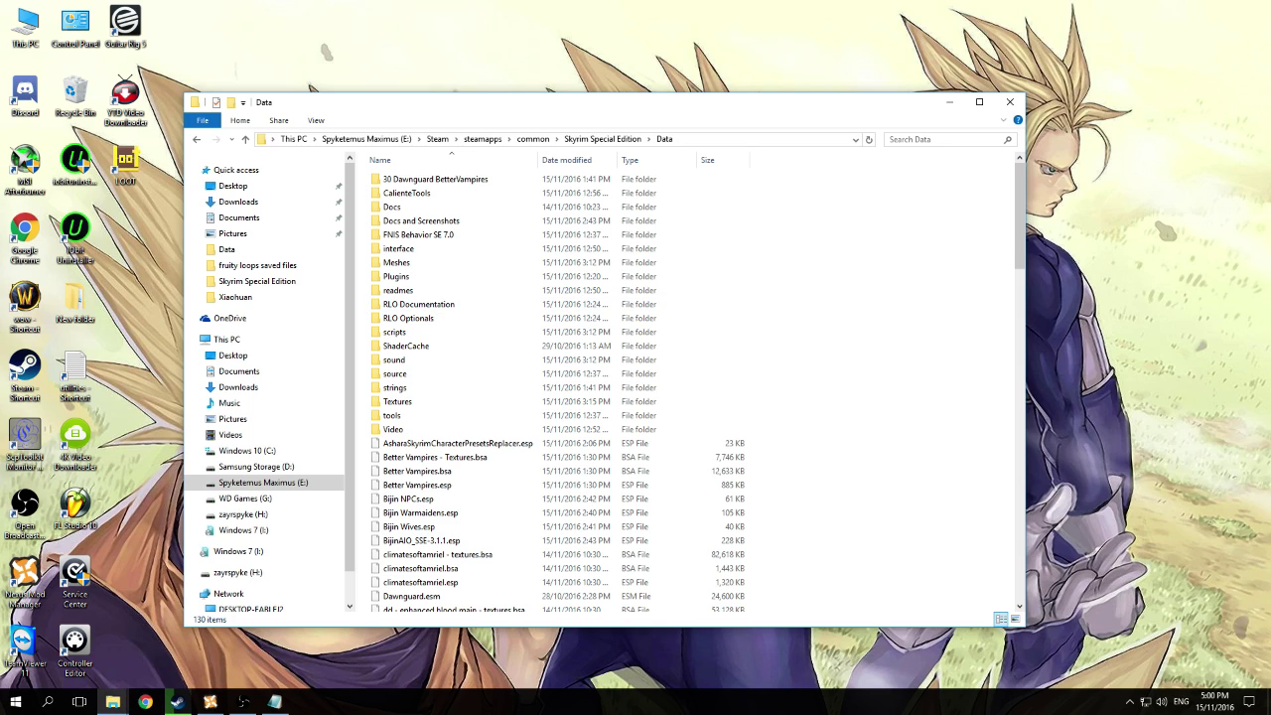
pyautogui.write('sk')
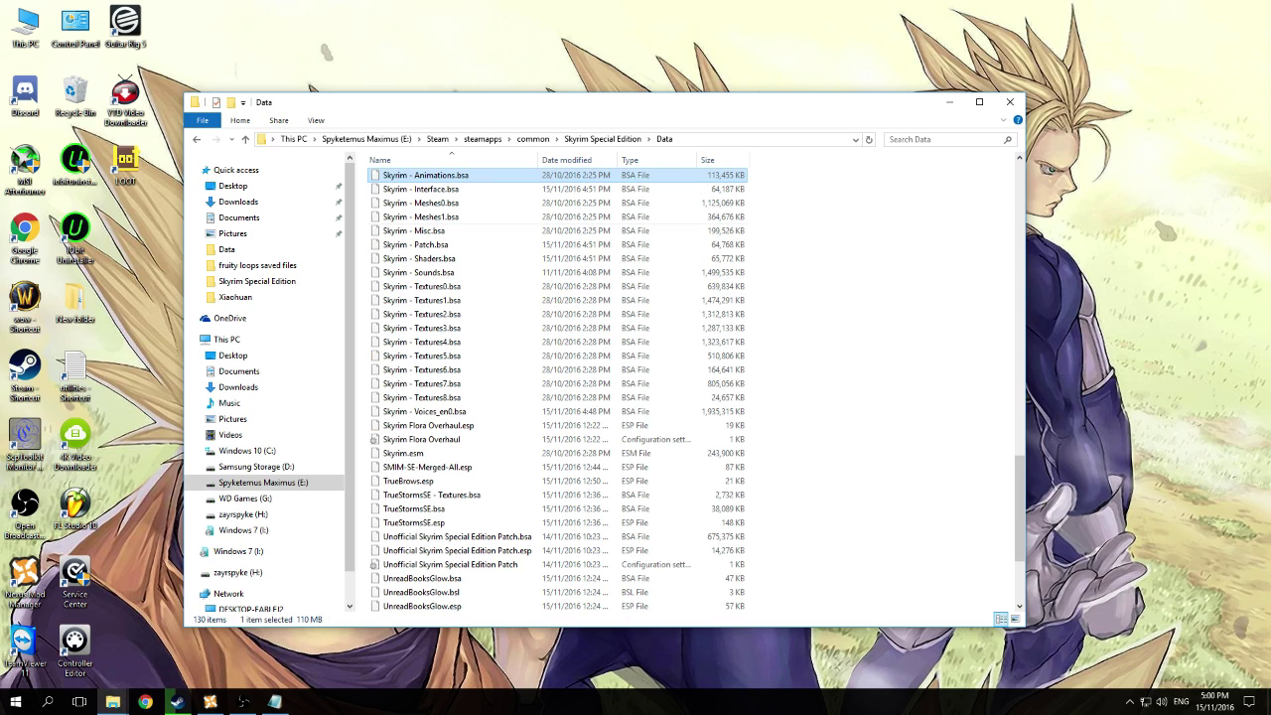
pyautogui.click(424, 411)
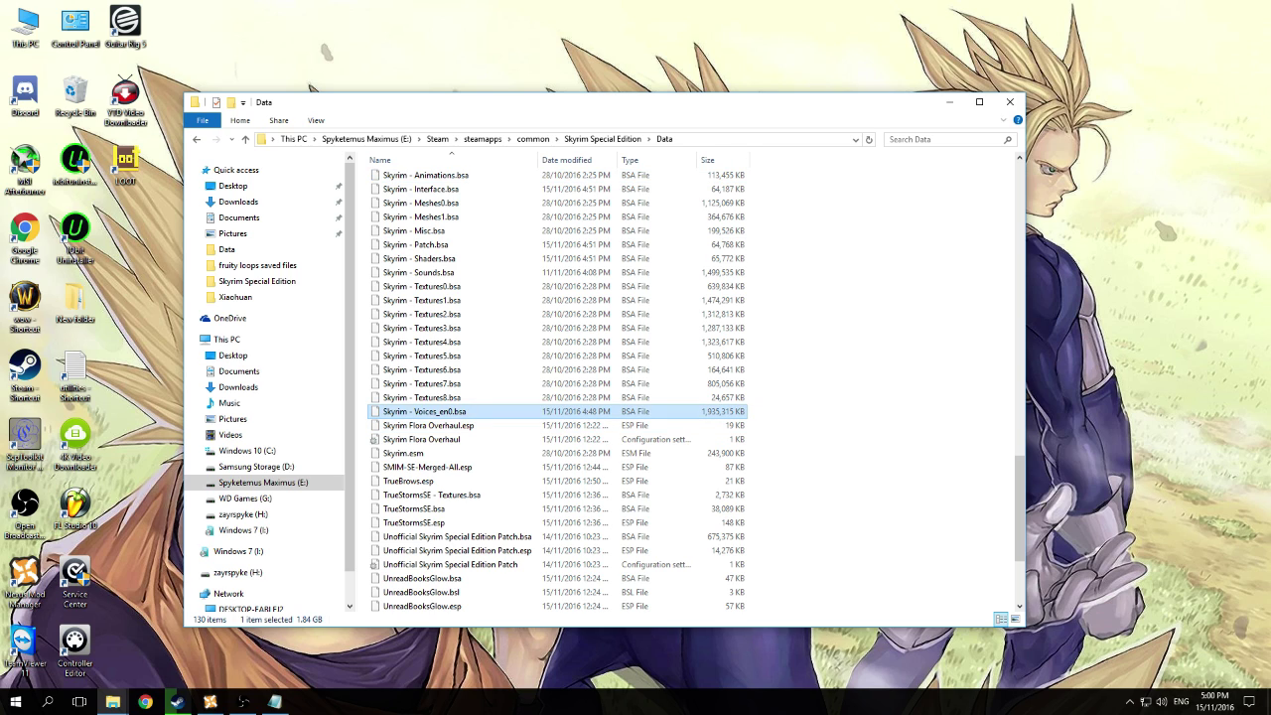
pyautogui.moveTo(458, 112); pyautogui.dragTo(656, 89)
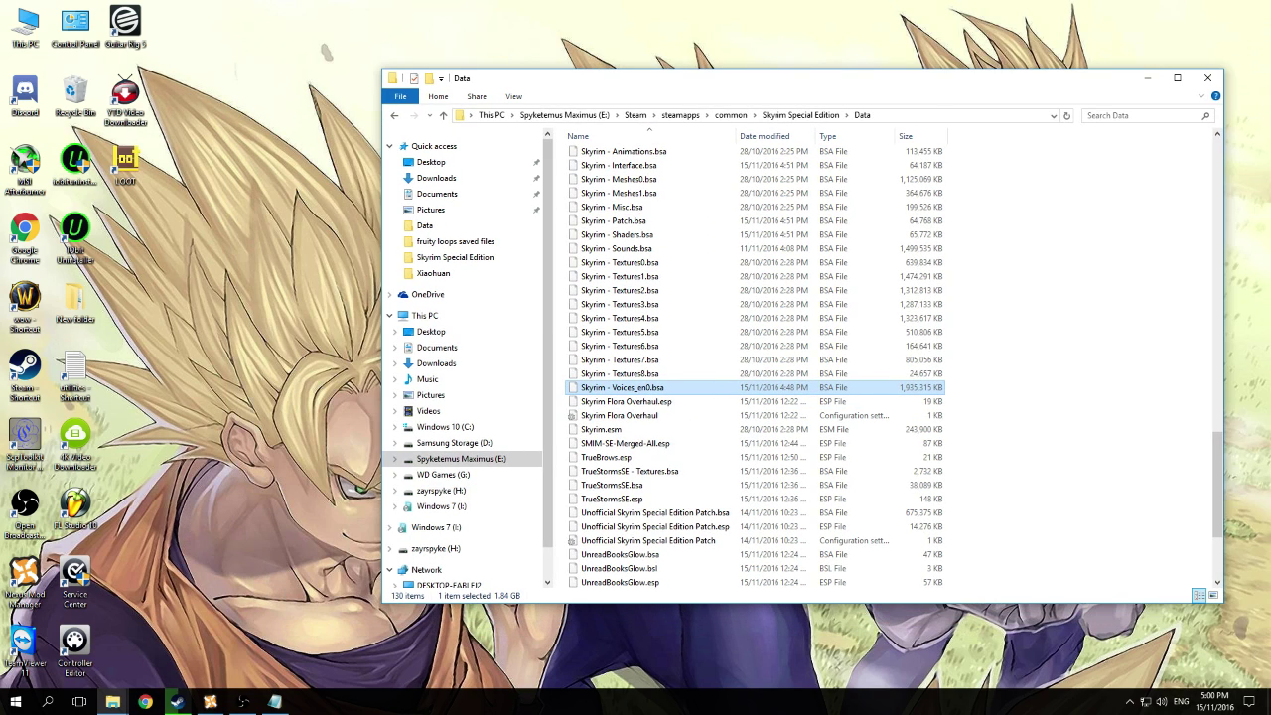
# Check the Japanese language download's progress in Steam again and return to the Data folder.
pyautogui.moveTo(177, 702)
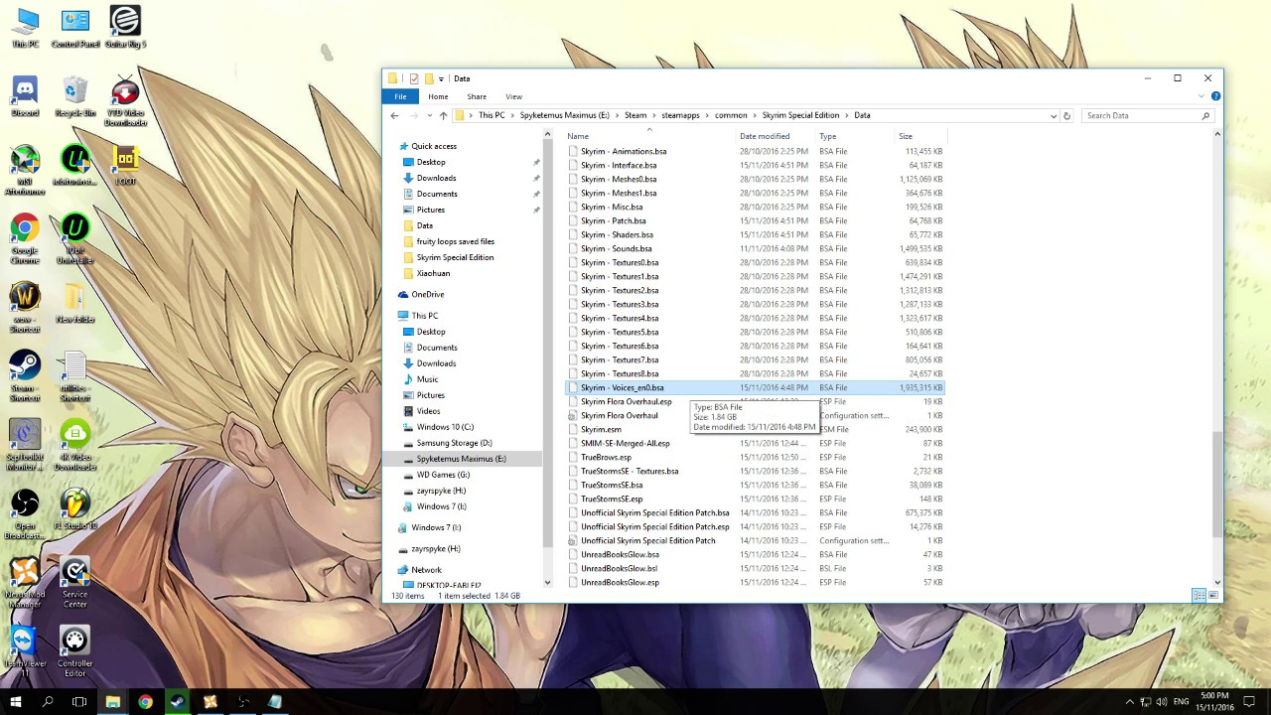
pyautogui.click(176, 702)
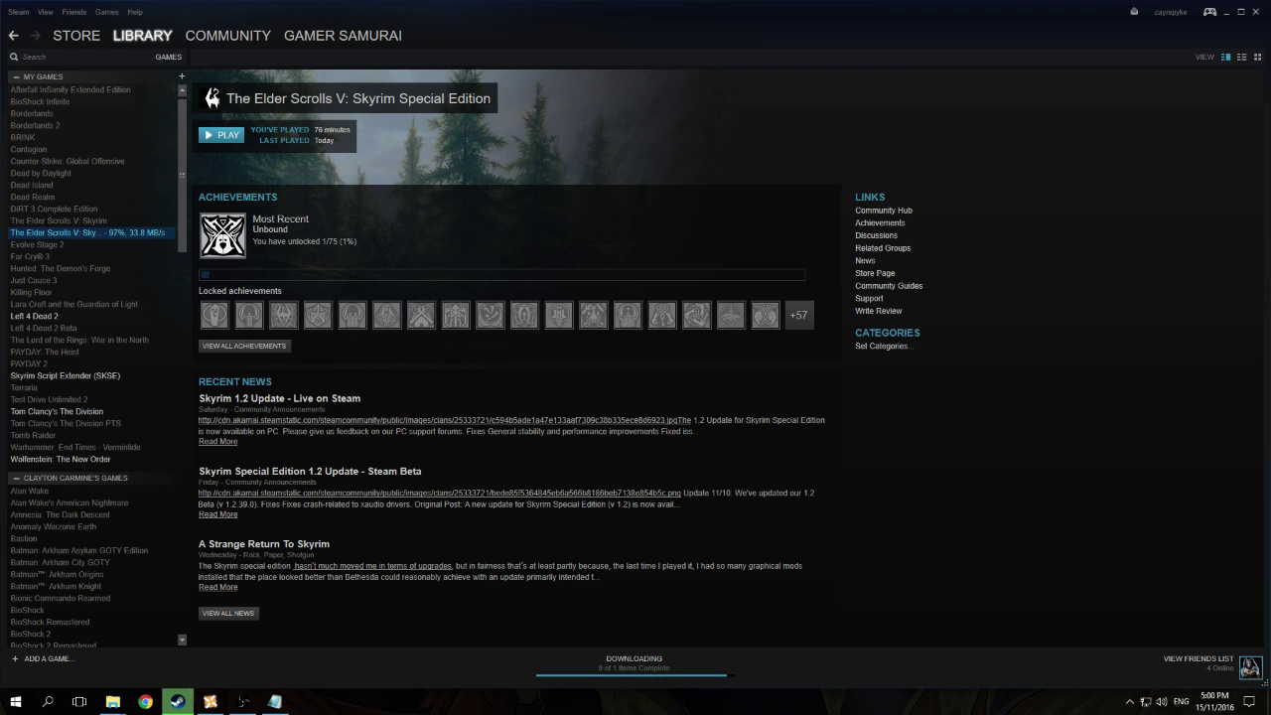
pyautogui.click(177, 702)
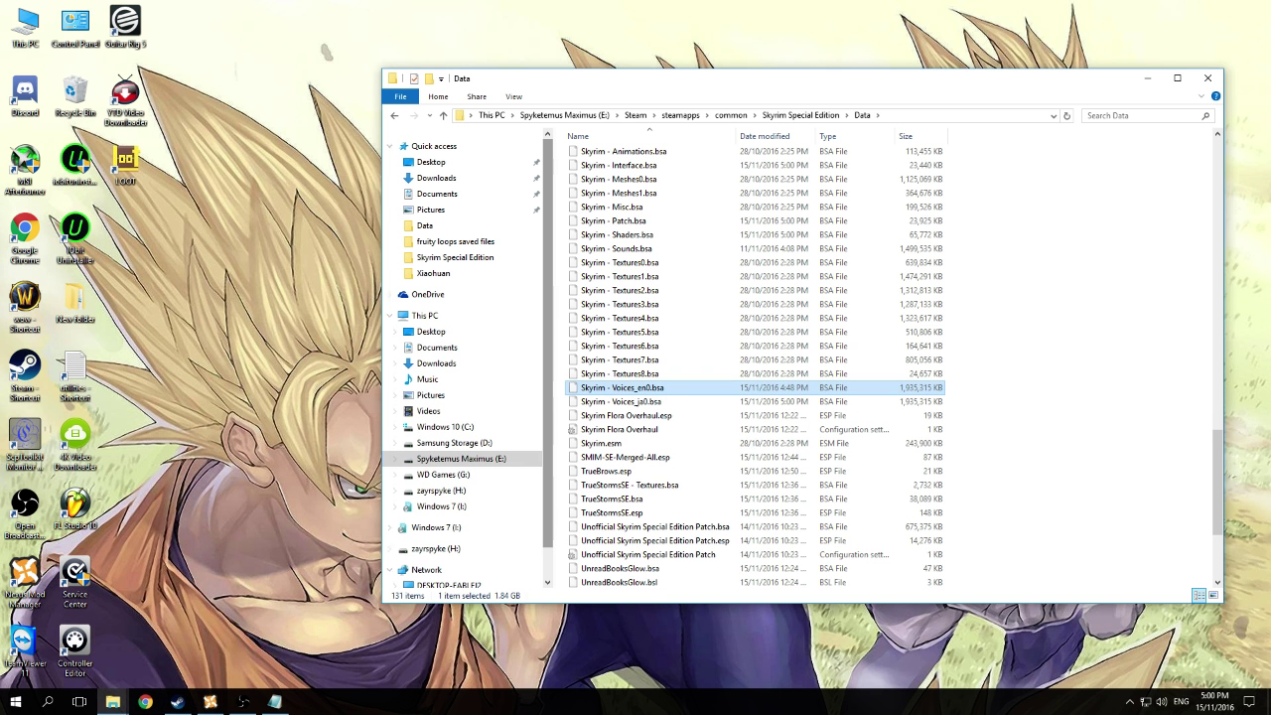
# Copy Skyrim - Voices_ja0.bsa from the Data folder to the desktop and place its icon below the LOOT shortcut.
pyautogui.click(645, 401)
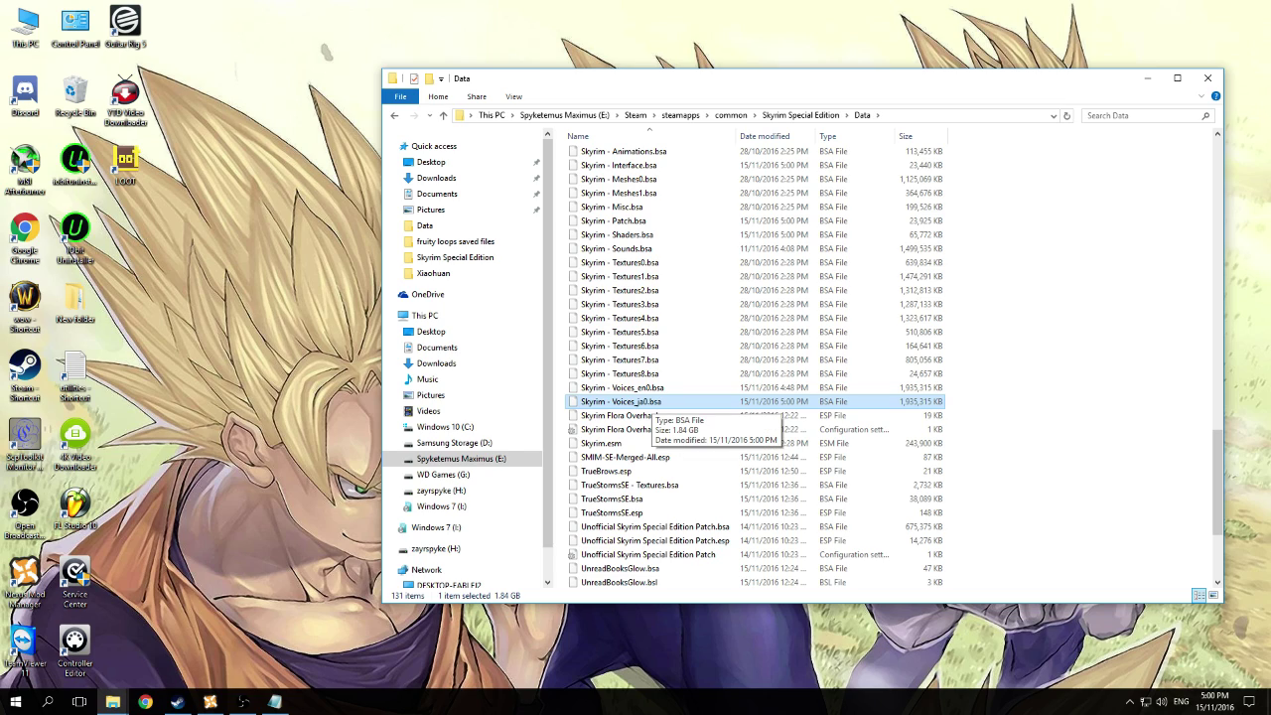
pyautogui.rightClick(652, 402)
pyautogui.click(725, 552)
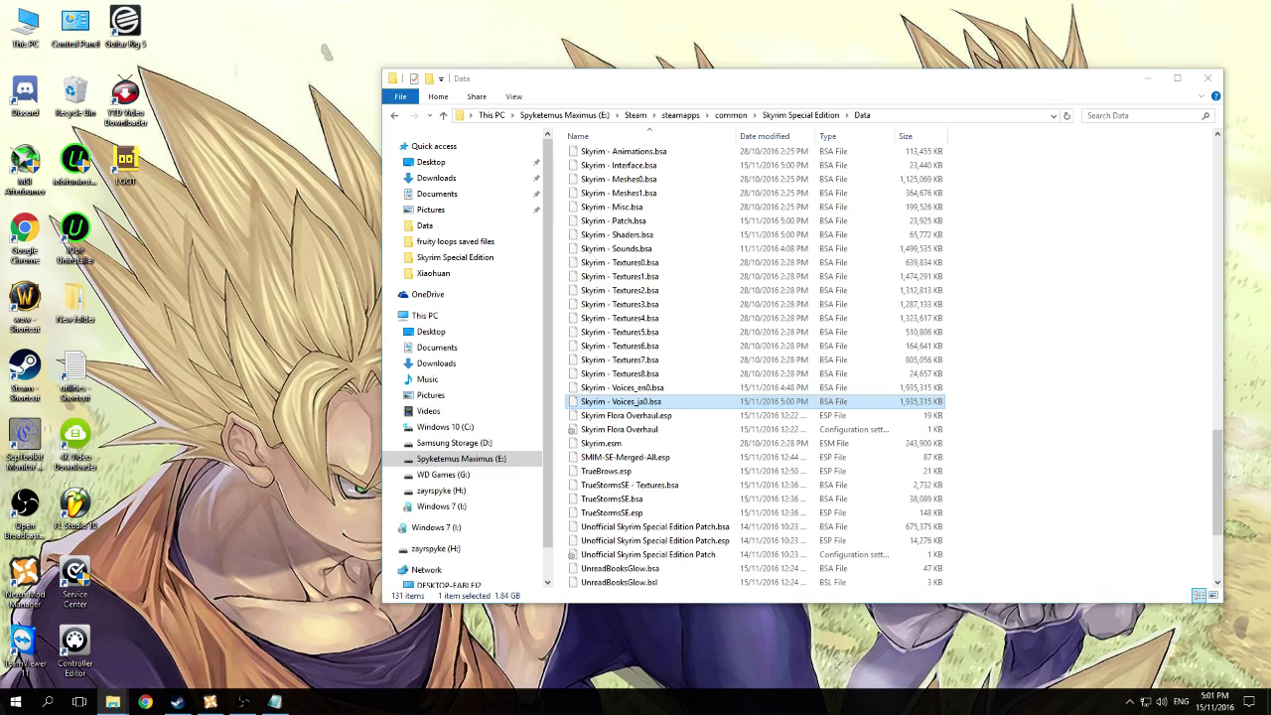
pyautogui.rightClick(163, 309)
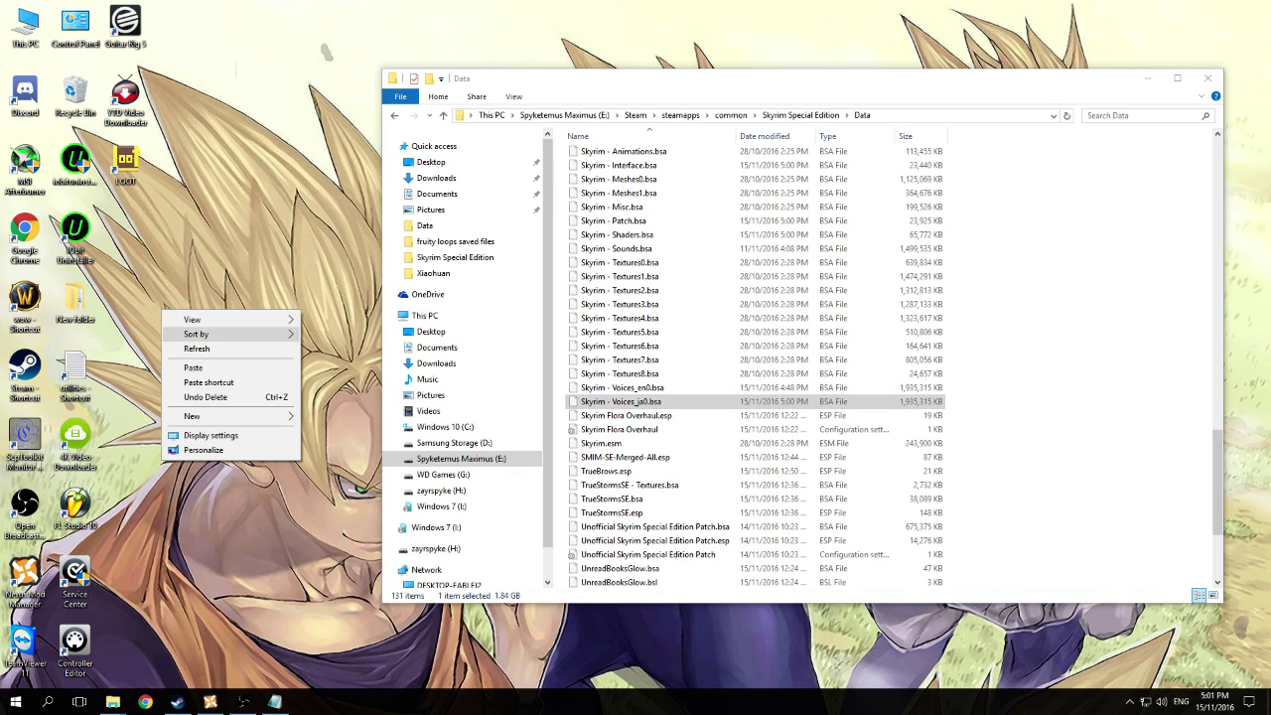
pyautogui.press('Escape')
pyautogui.rightClick(631, 401)
pyautogui.click(662, 551)
pyautogui.rightClick(203, 283)
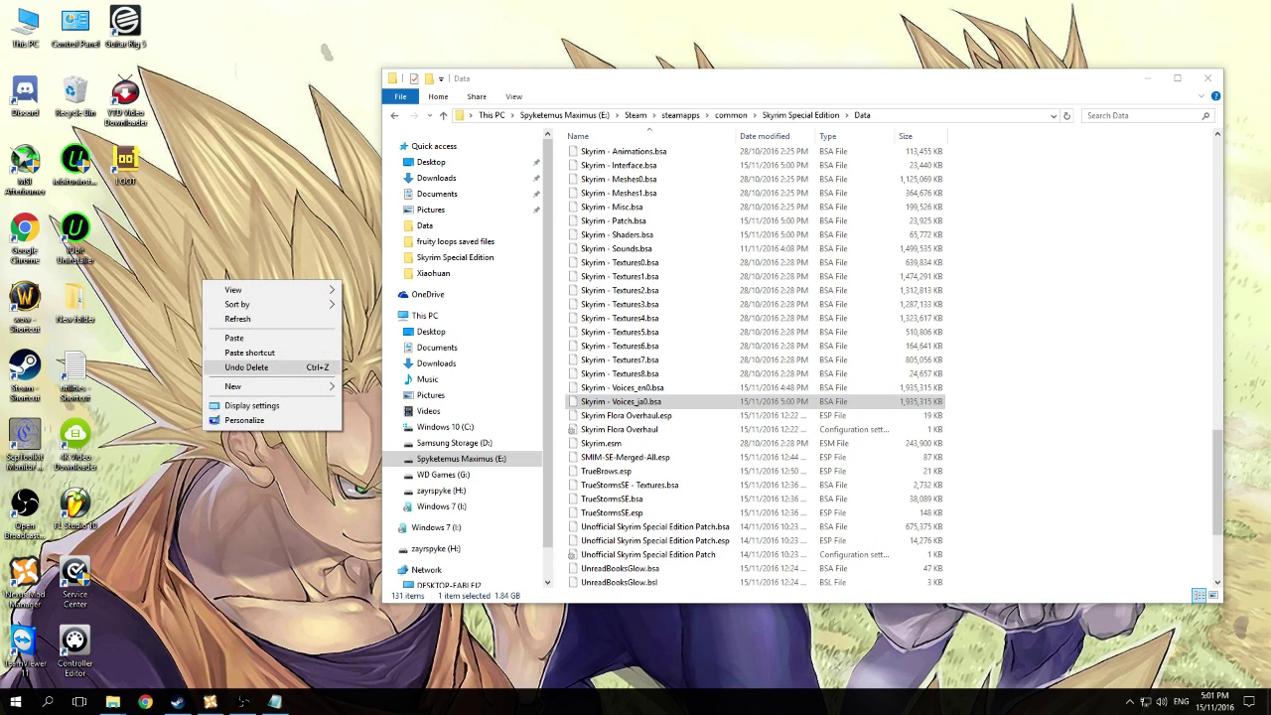
pyautogui.click(234, 338)
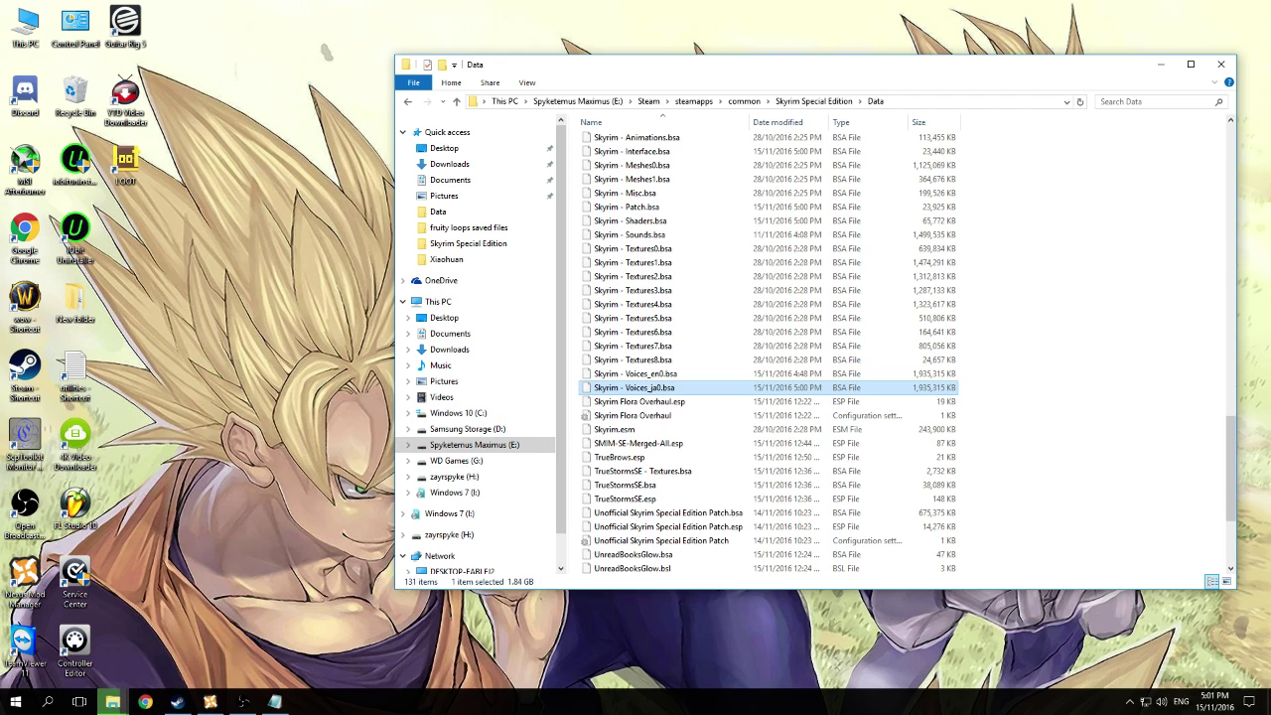
pyautogui.click(113, 701)
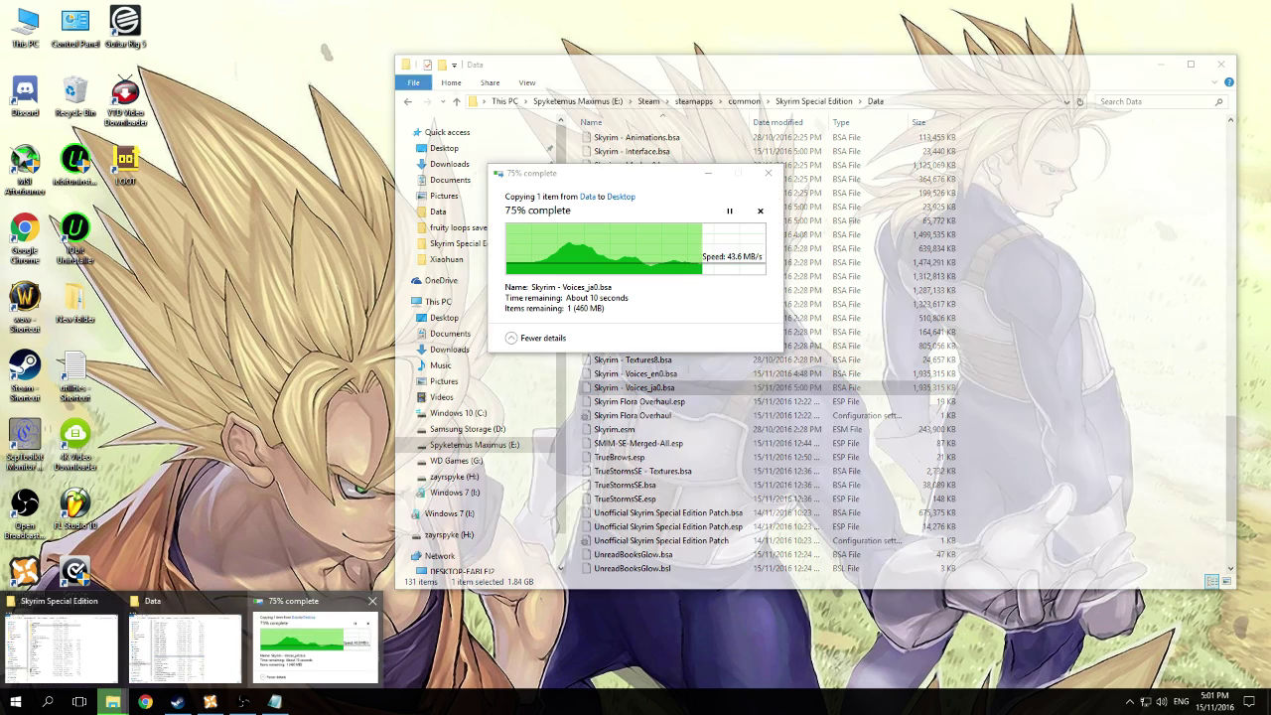
pyautogui.click(313, 645)
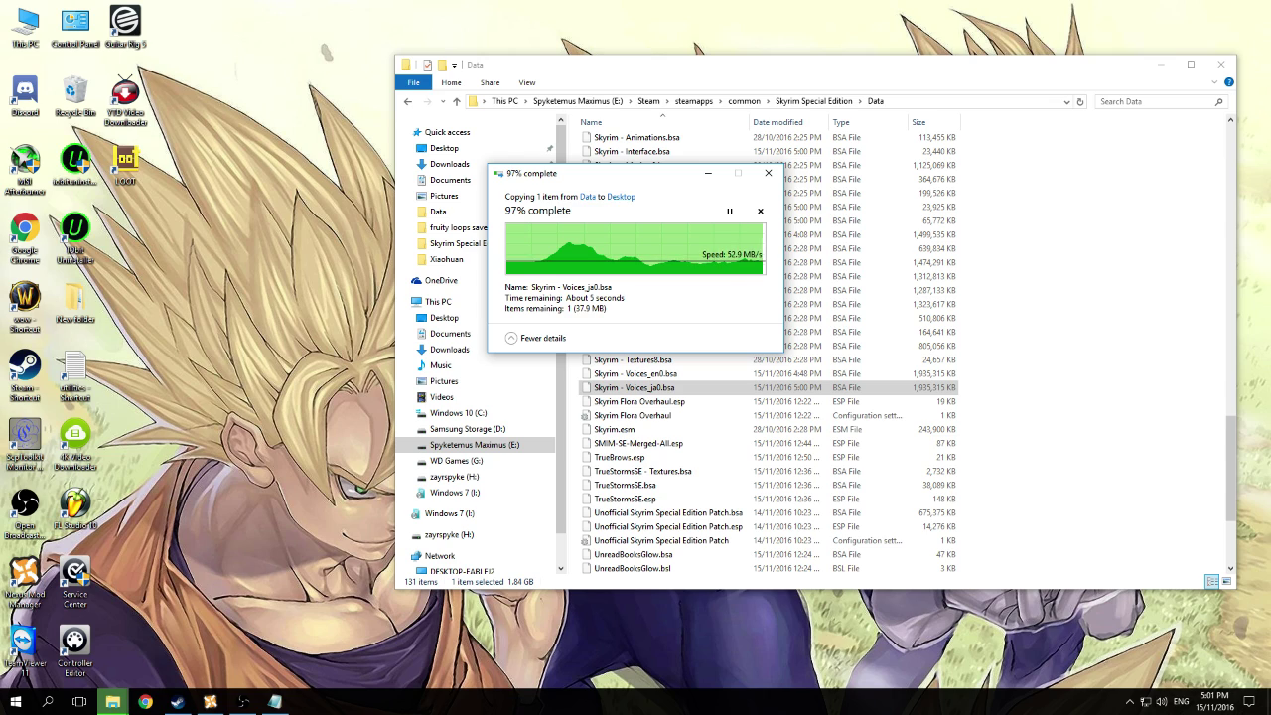
pyautogui.moveTo(226, 238); pyautogui.dragTo(125, 243)
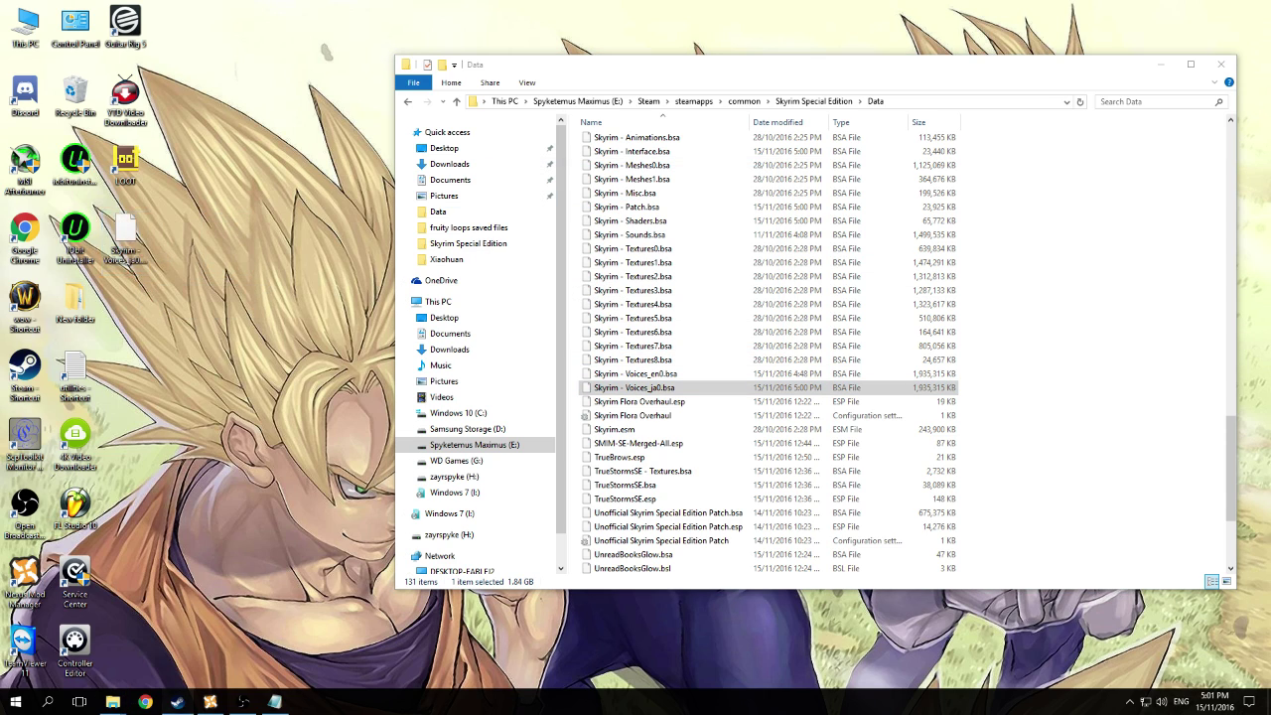
# Switch to Steam and set Skyrim Special Edition's language back to English in its properties.
pyautogui.click(176, 702)
pyautogui.rightClick(107, 232)
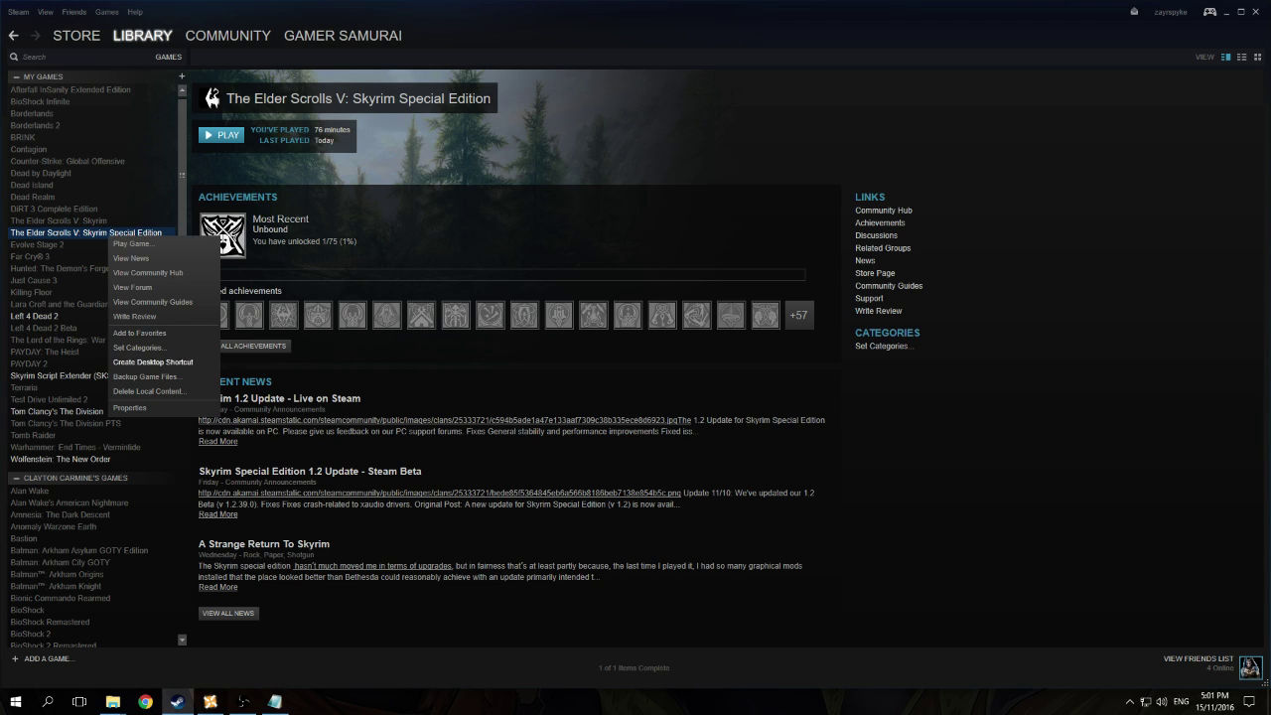
pyautogui.click(129, 409)
pyautogui.click(655, 172)
pyautogui.click(543, 218)
pyautogui.click(471, 236)
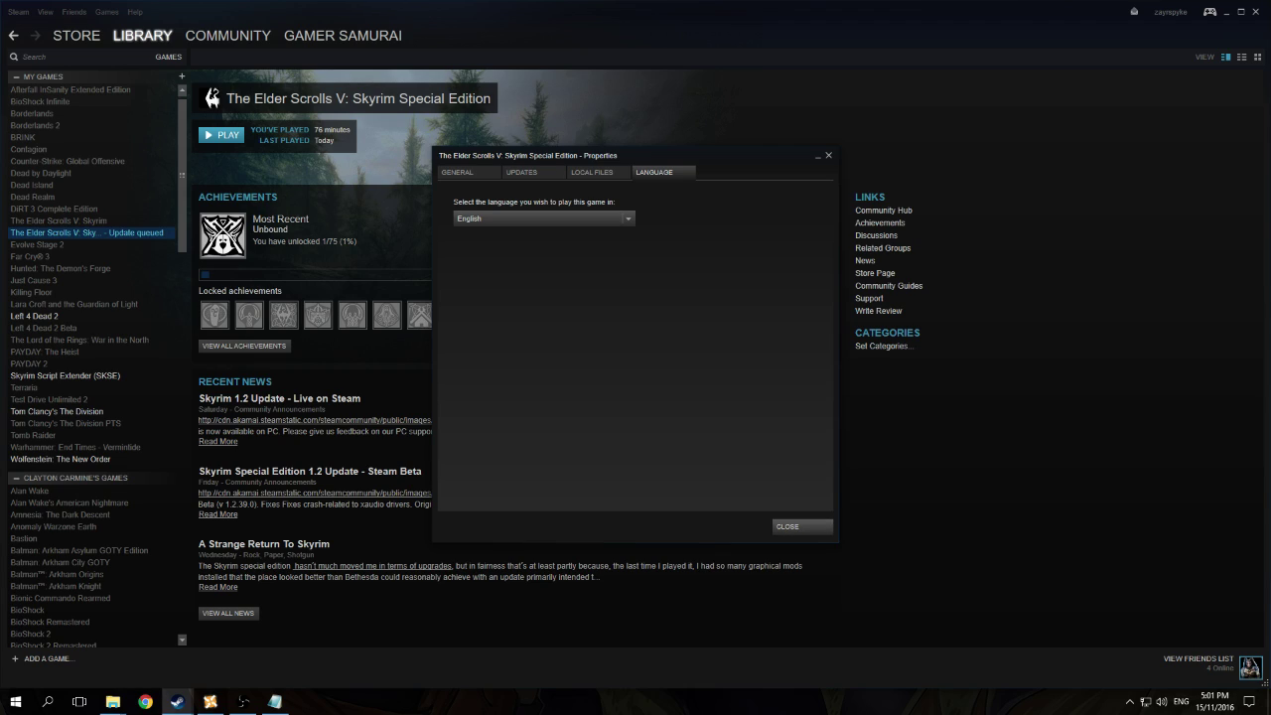
pyautogui.click(802, 526)
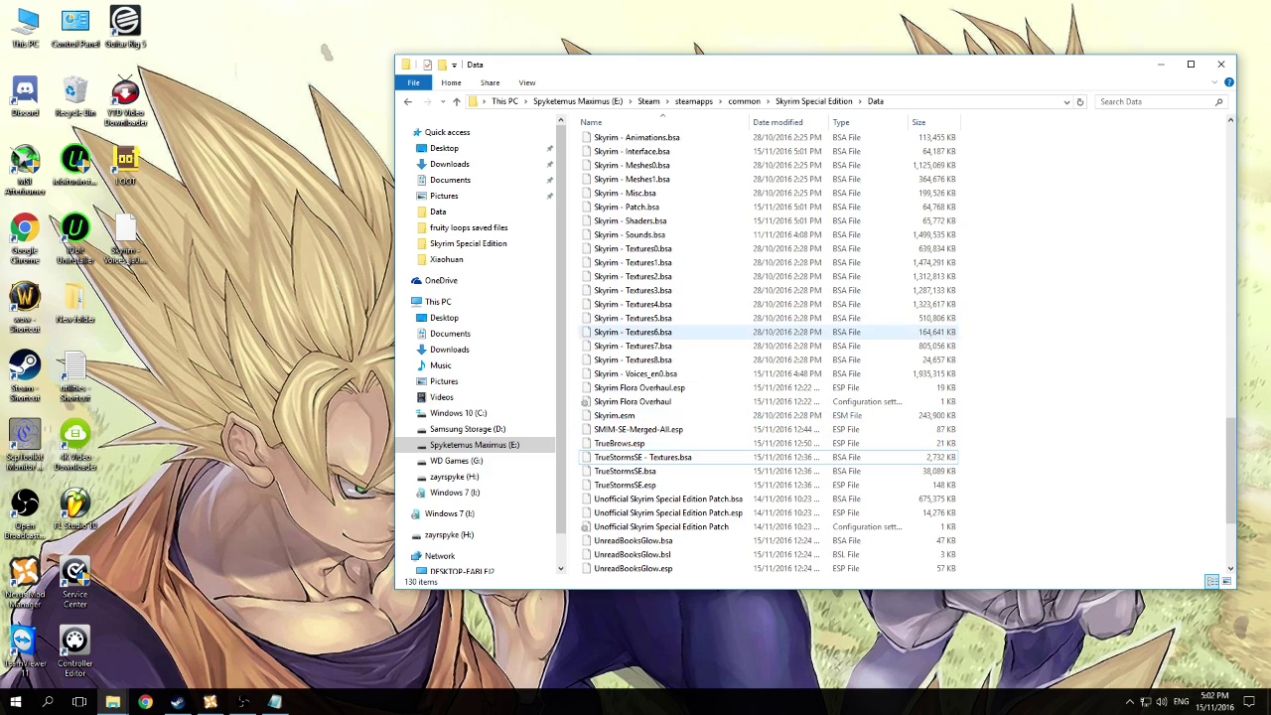
# Copy Skyrim - Voices_en0.bsa from the Data folder to the desktop, beside the Japanese voice file.
pyautogui.click(638, 387)
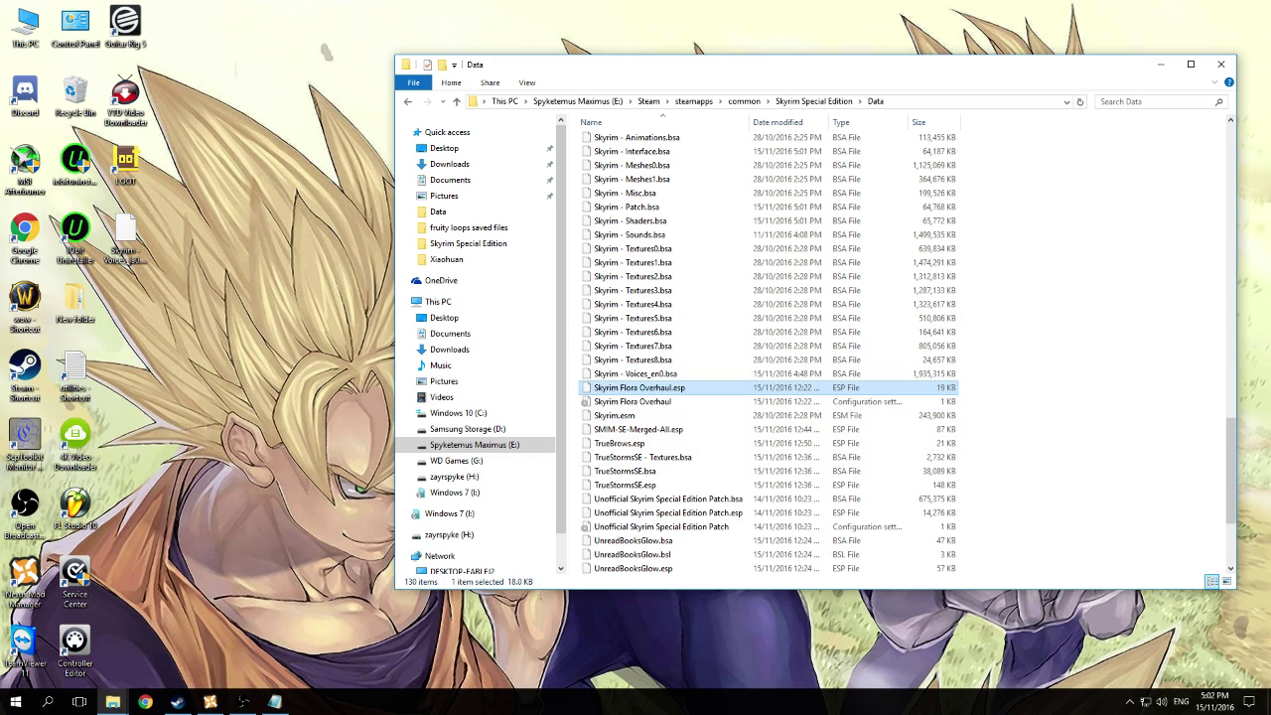
pyautogui.click(636, 374)
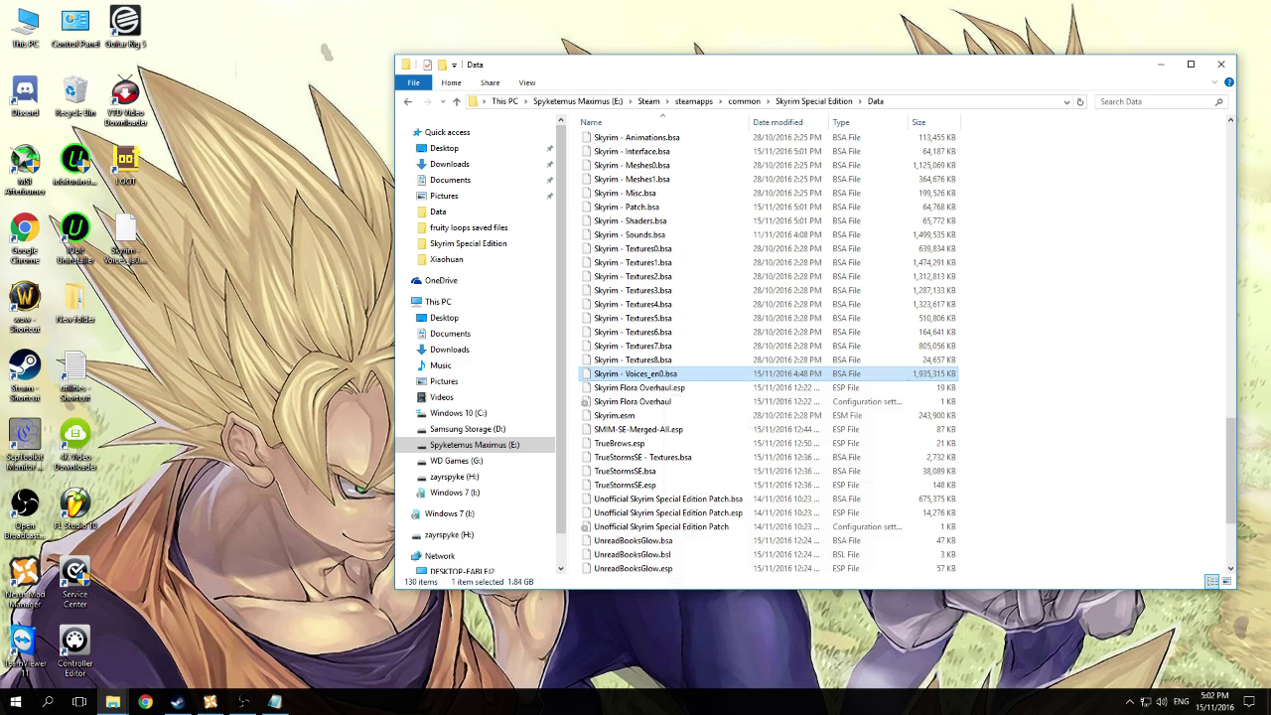
pyautogui.rightClick(664, 373)
pyautogui.click(693, 511)
pyautogui.rightClick(176, 353)
pyautogui.click(208, 409)
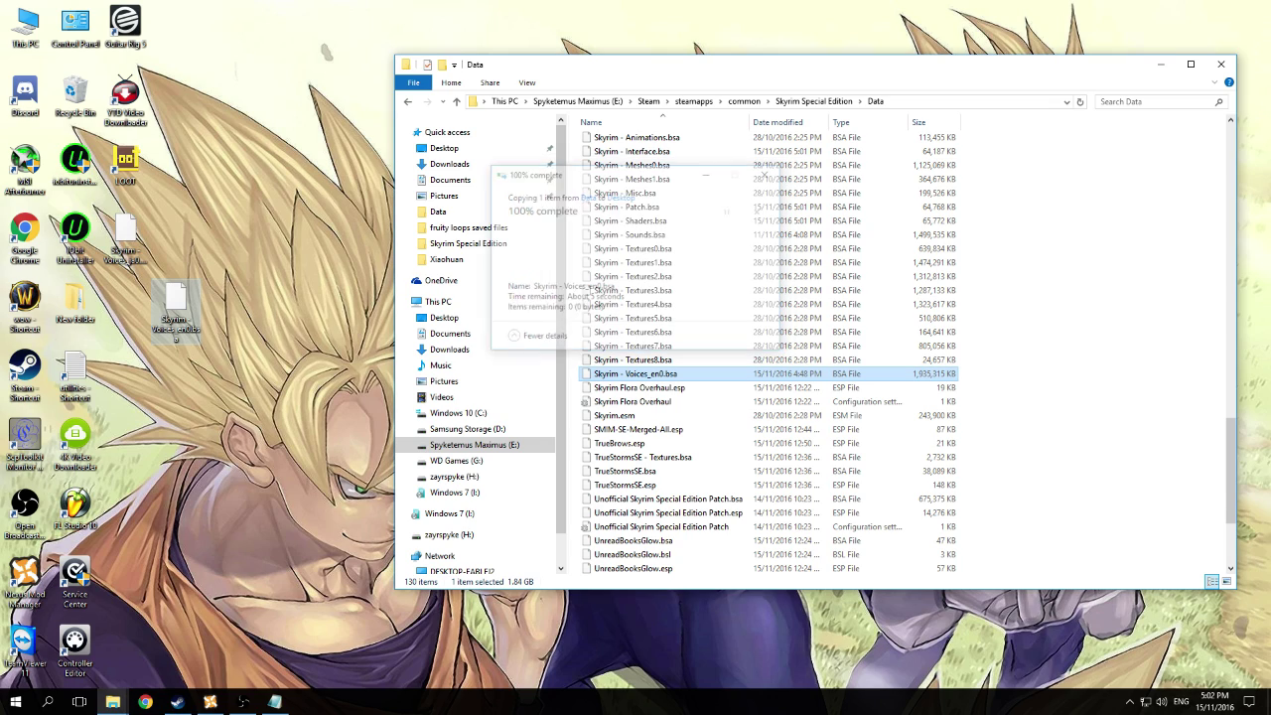
# Move the Skyrim - Voices_en0.bsa icon directly below the Japanese voice file on the desktop.
pyautogui.click(177, 307)
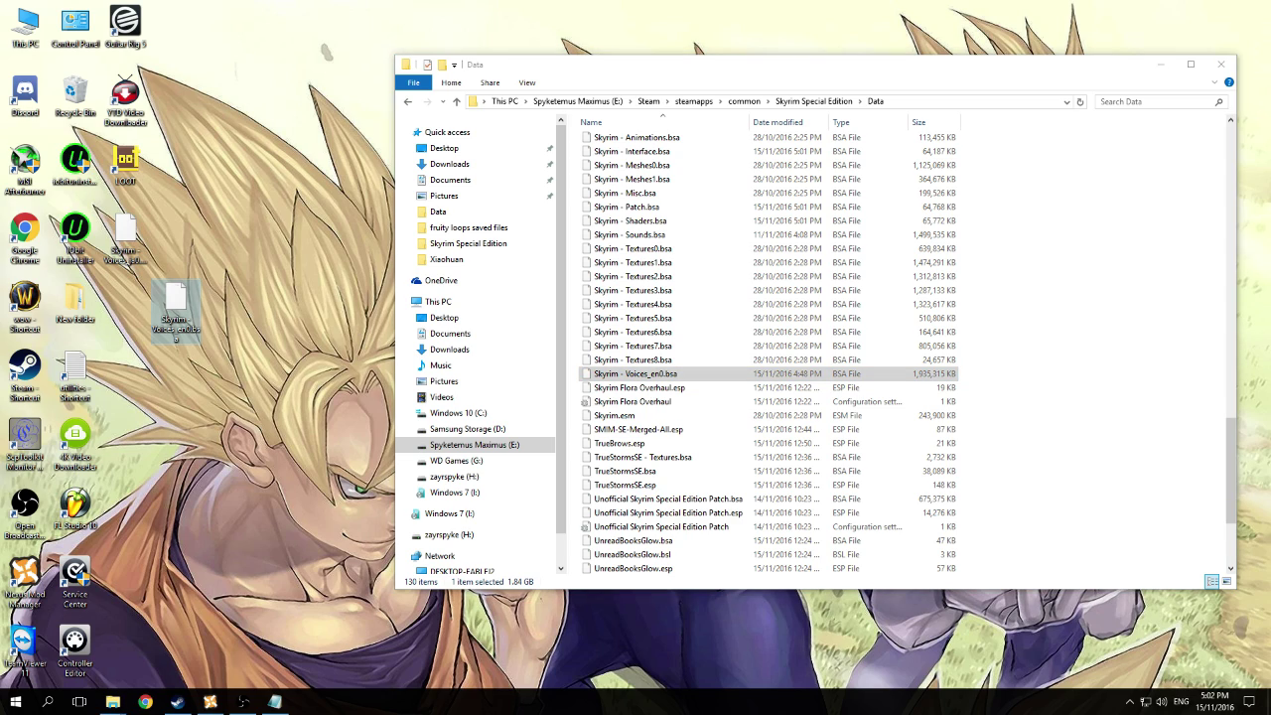
pyautogui.moveTo(177, 308); pyautogui.dragTo(126, 308)
pyautogui.click(125, 238)
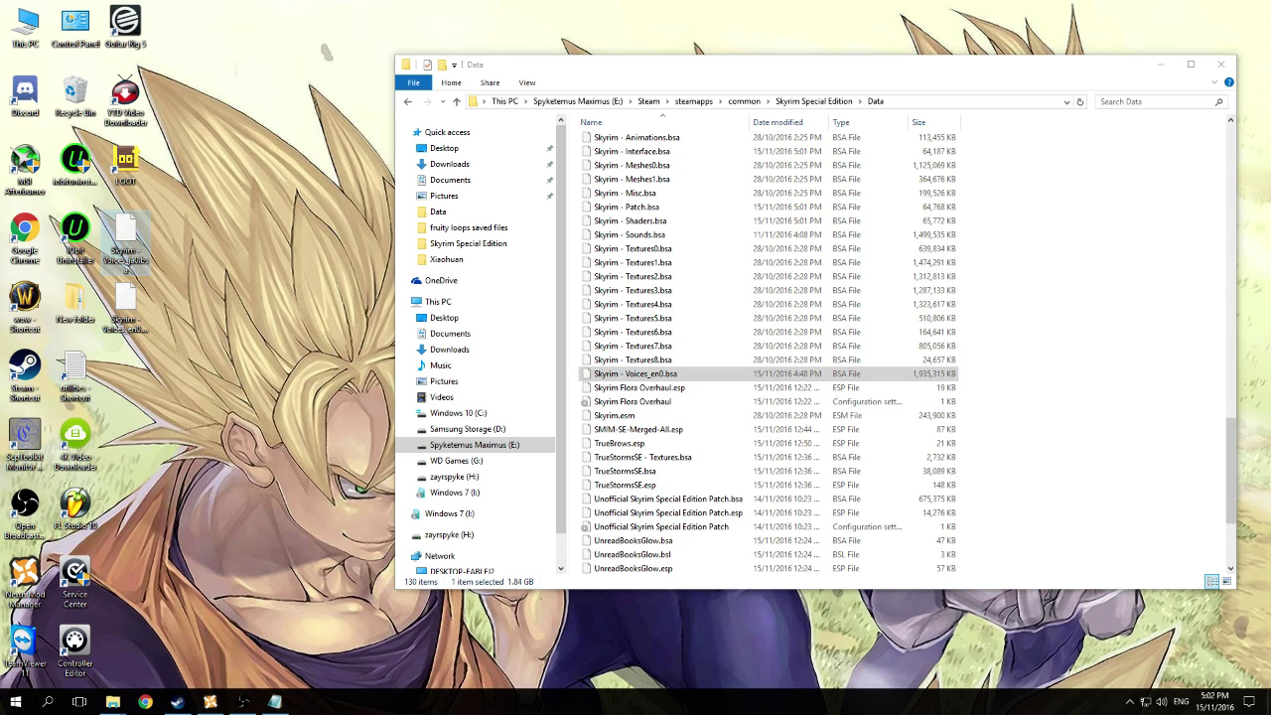
# Delete Skyrim - Voices_en0.bsa from the Data folder and copy Skyrim - Voices_ja0.bsa there from the desktop.
pyautogui.click(700, 374)
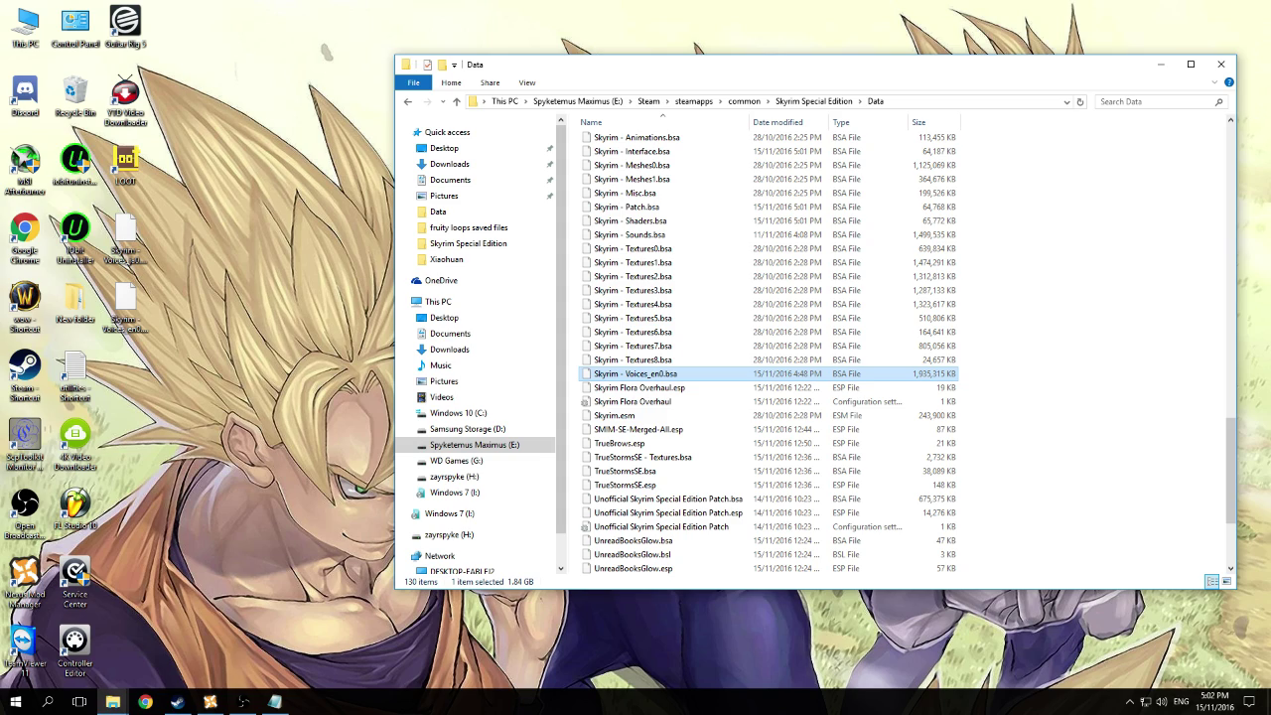
pyautogui.press('Delete')
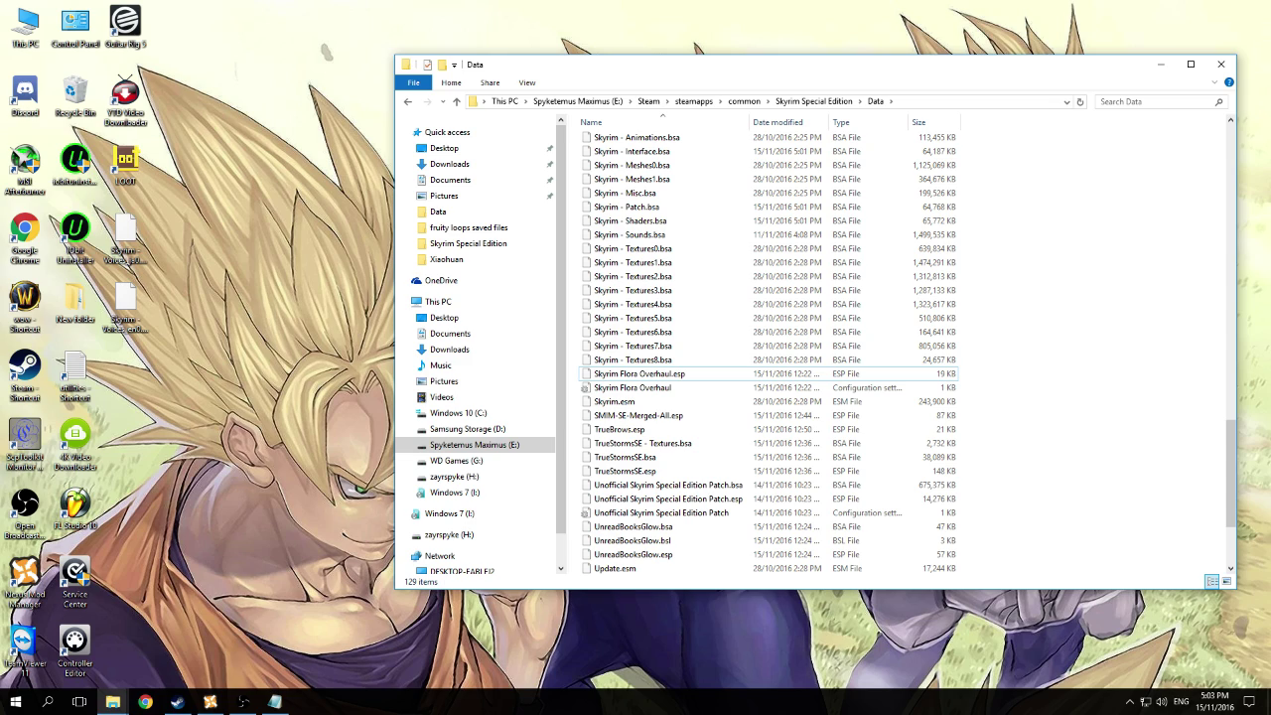
pyautogui.click(125, 262)
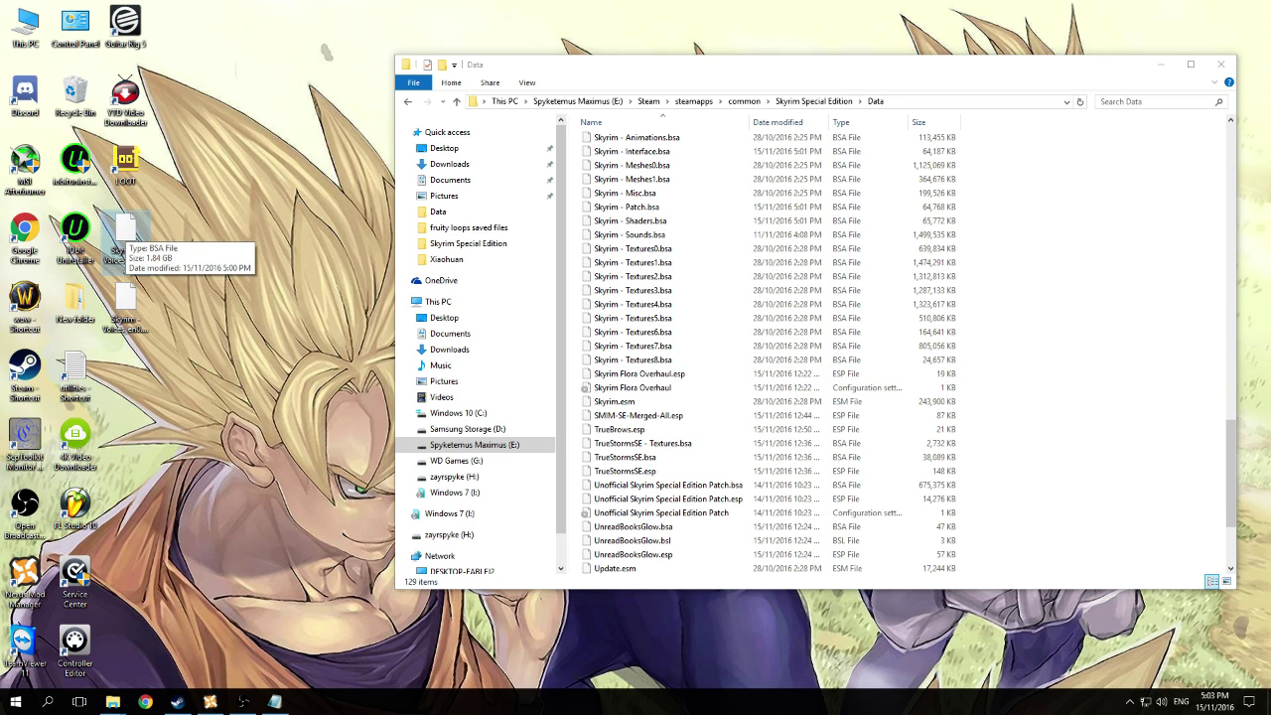
pyautogui.moveTo(125, 243); pyautogui.dragTo(1063, 392)
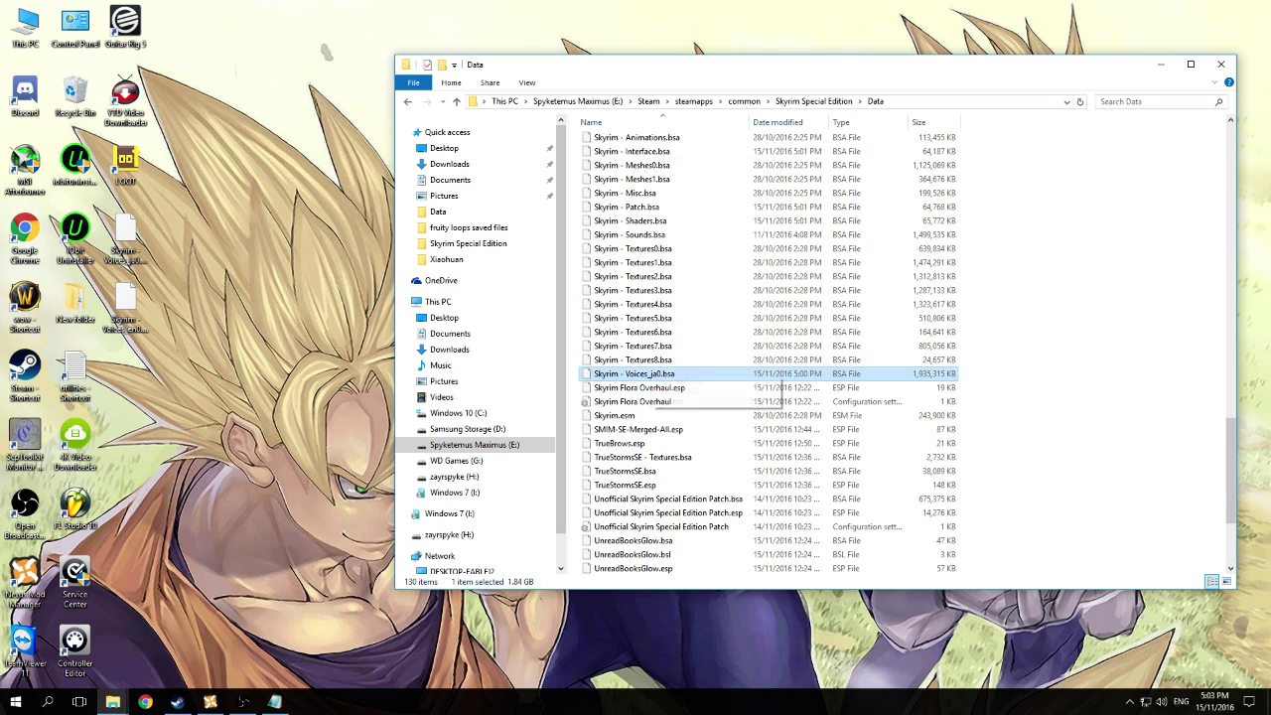
# Rename the Japanese voice file in the Data folder to Skyrim - Voices_en0.bsa, using the name copied from the English file on the desktop.
pyautogui.click(126, 310)
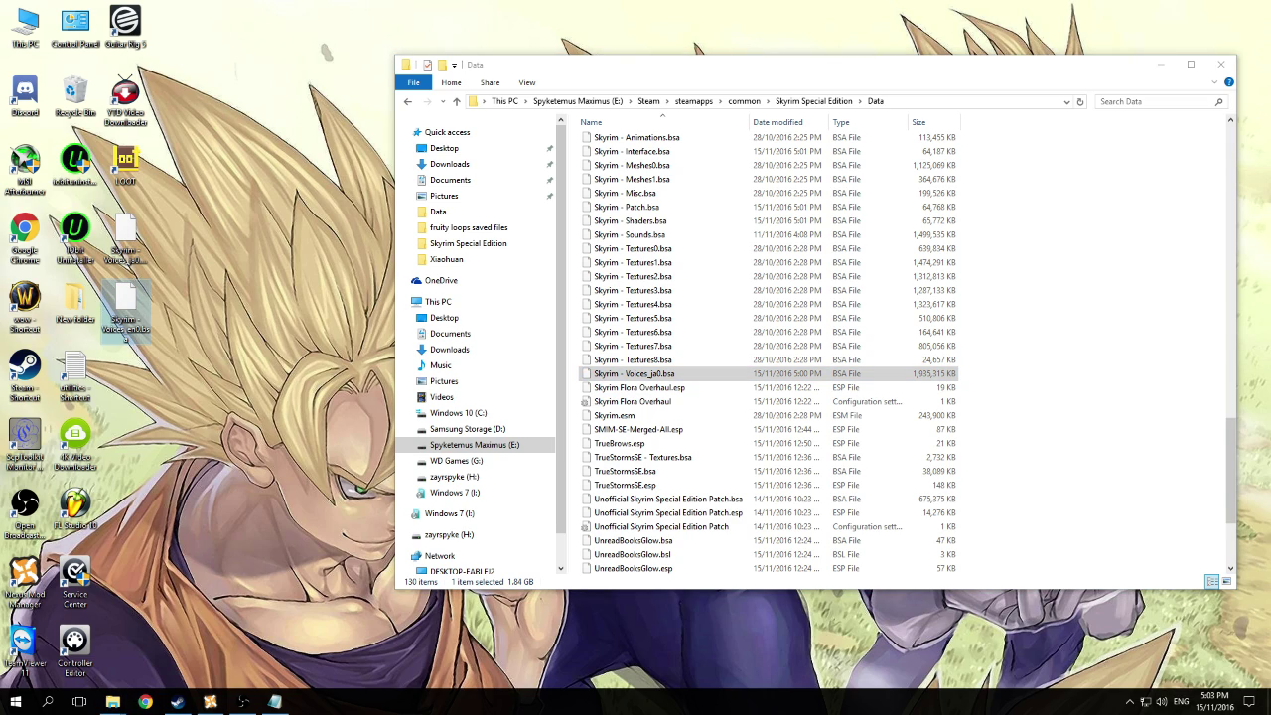
pyautogui.click(125, 310)
pyautogui.click(125, 324)
pyautogui.click(129, 339)
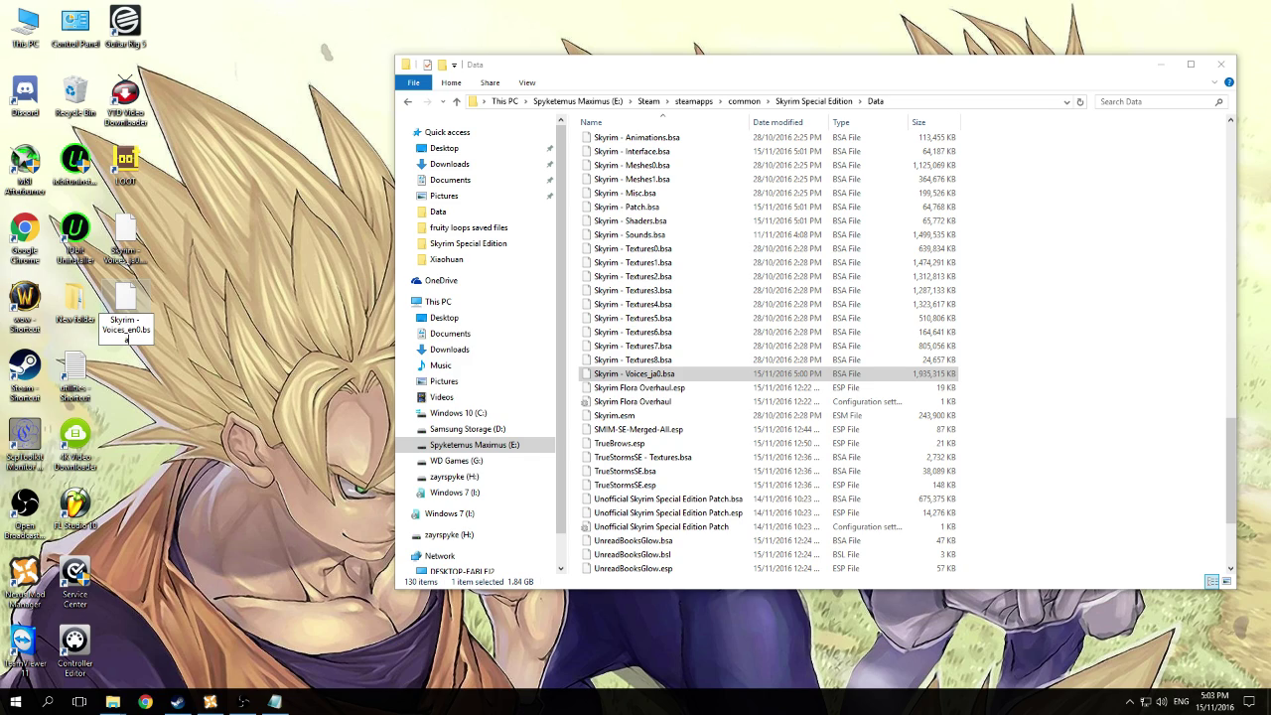
pyautogui.hotkey('ctrl', 'a')
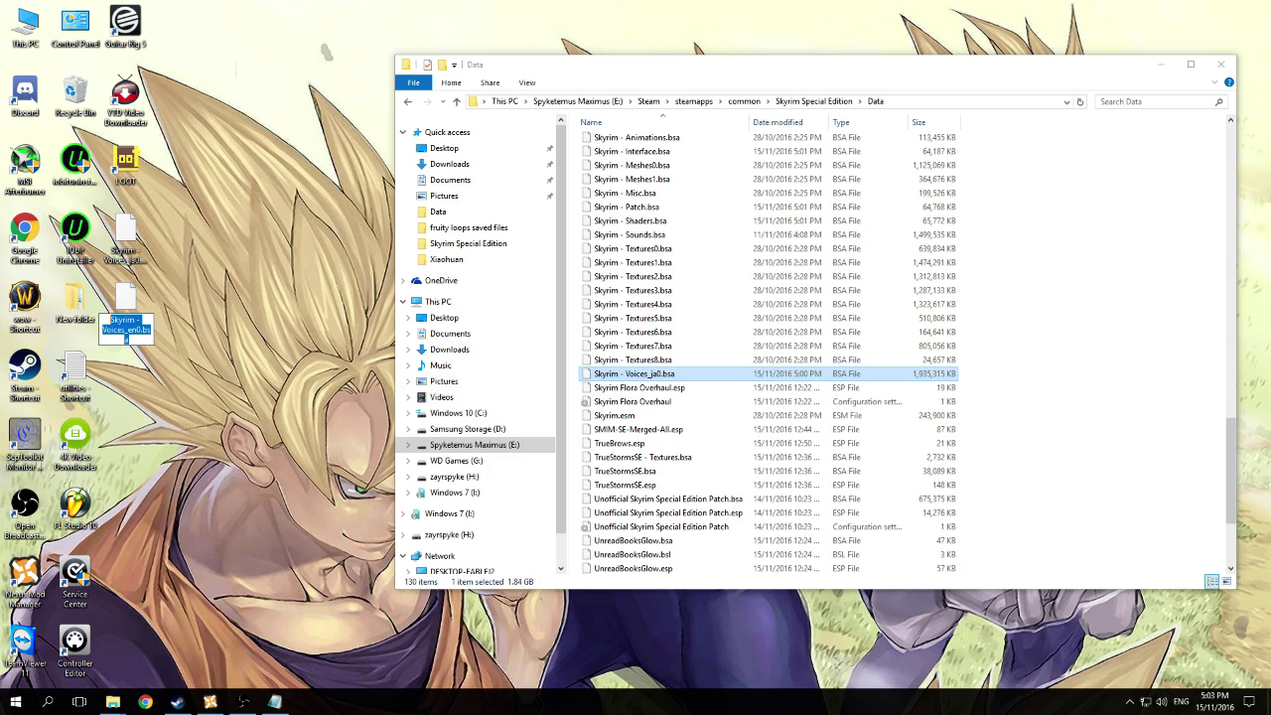
pyautogui.click(634, 374)
pyautogui.click(656, 374)
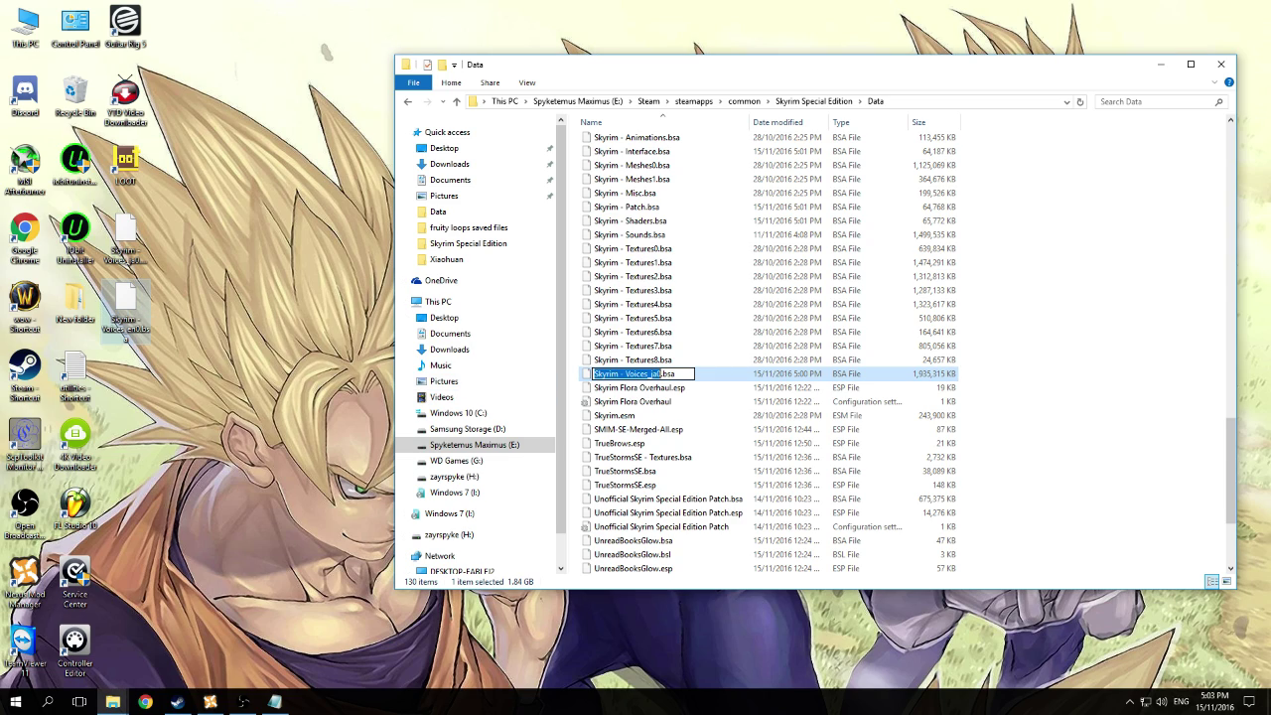
pyautogui.hotkey('ctrl', 'a')
pyautogui.hotkey('ctrl', 'v')
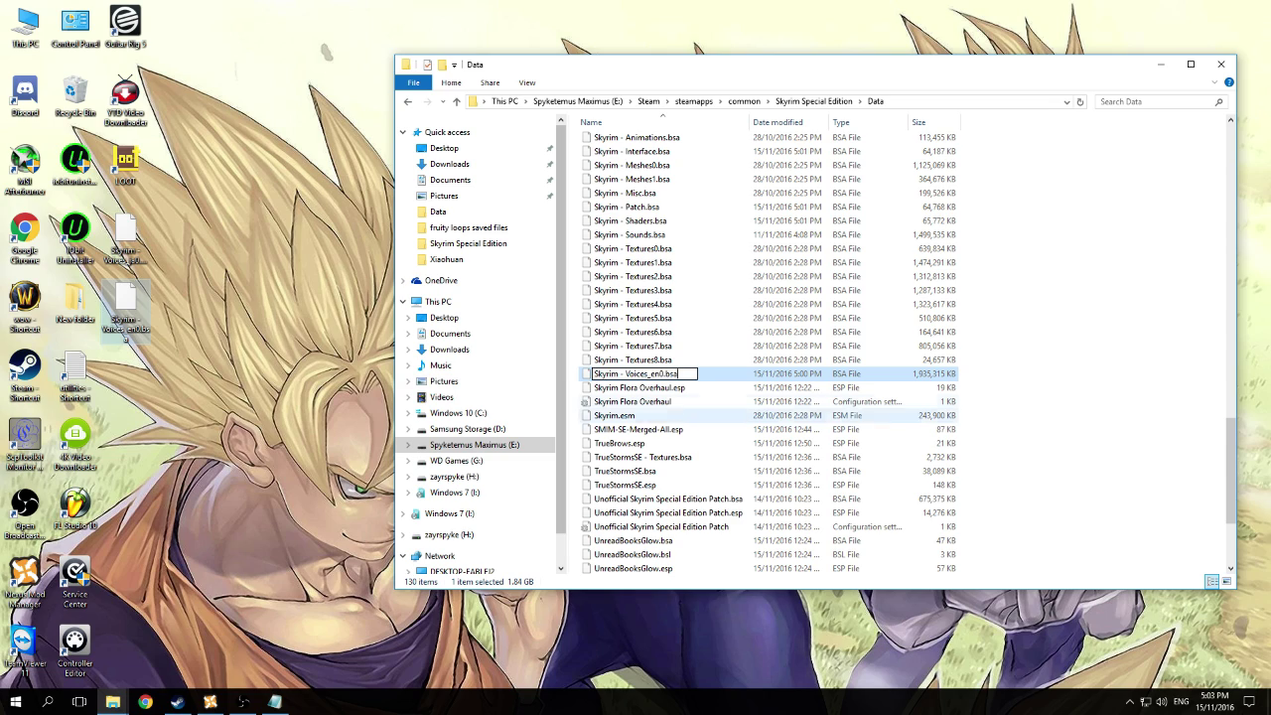
pyautogui.press('Return')
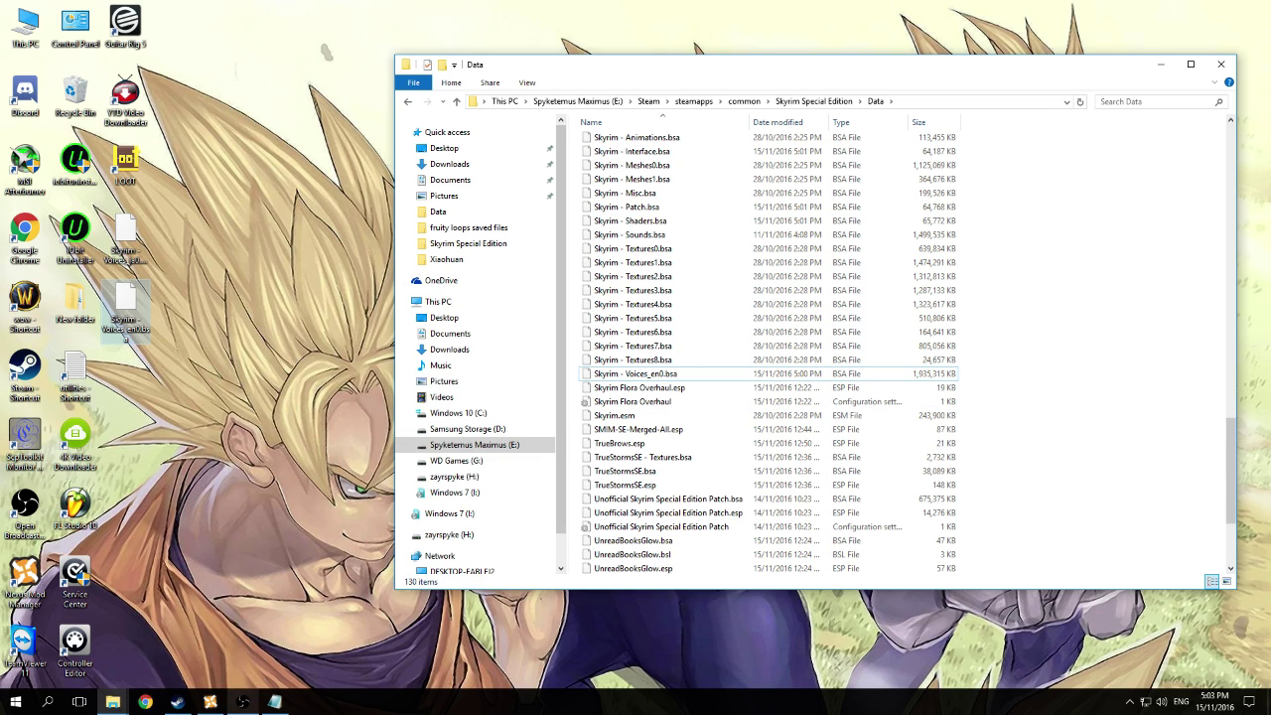
# Switch to Steam, launch Skyrim Special Edition and continue the most recent saved game.
pyautogui.click(177, 702)
pyautogui.click(221, 135)
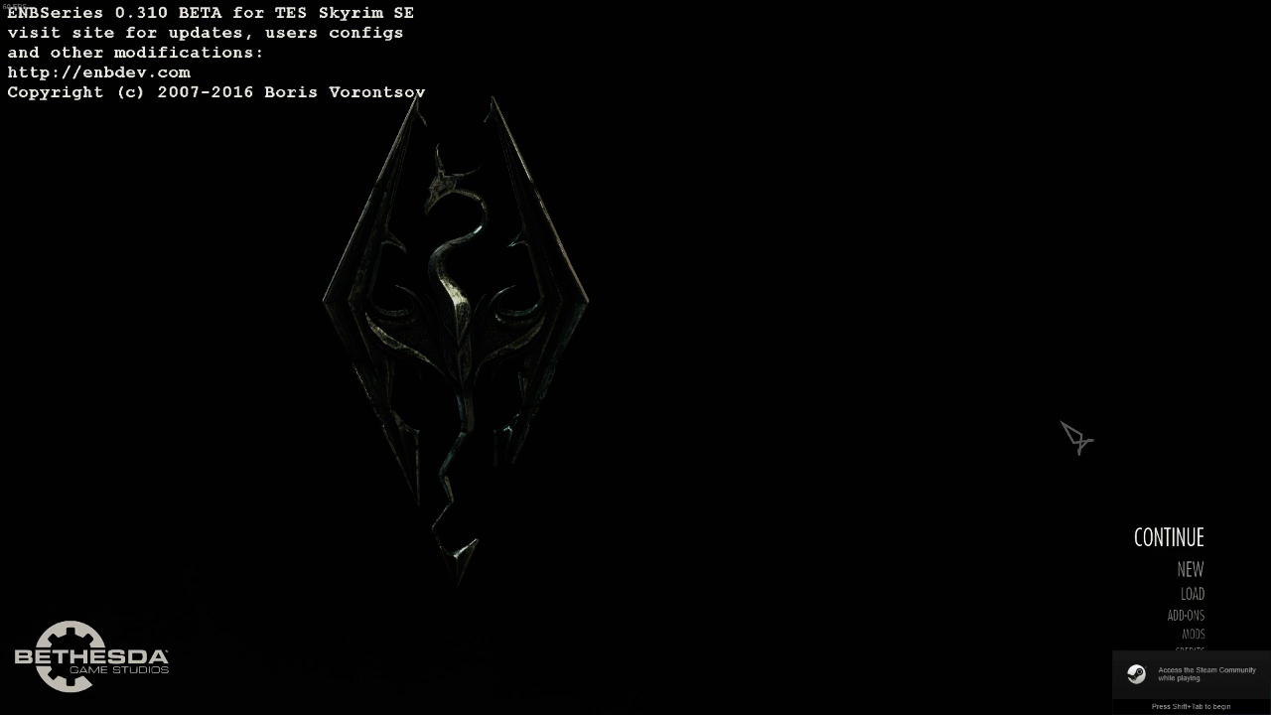
pyautogui.click(1154, 543)
pyautogui.click(879, 647)
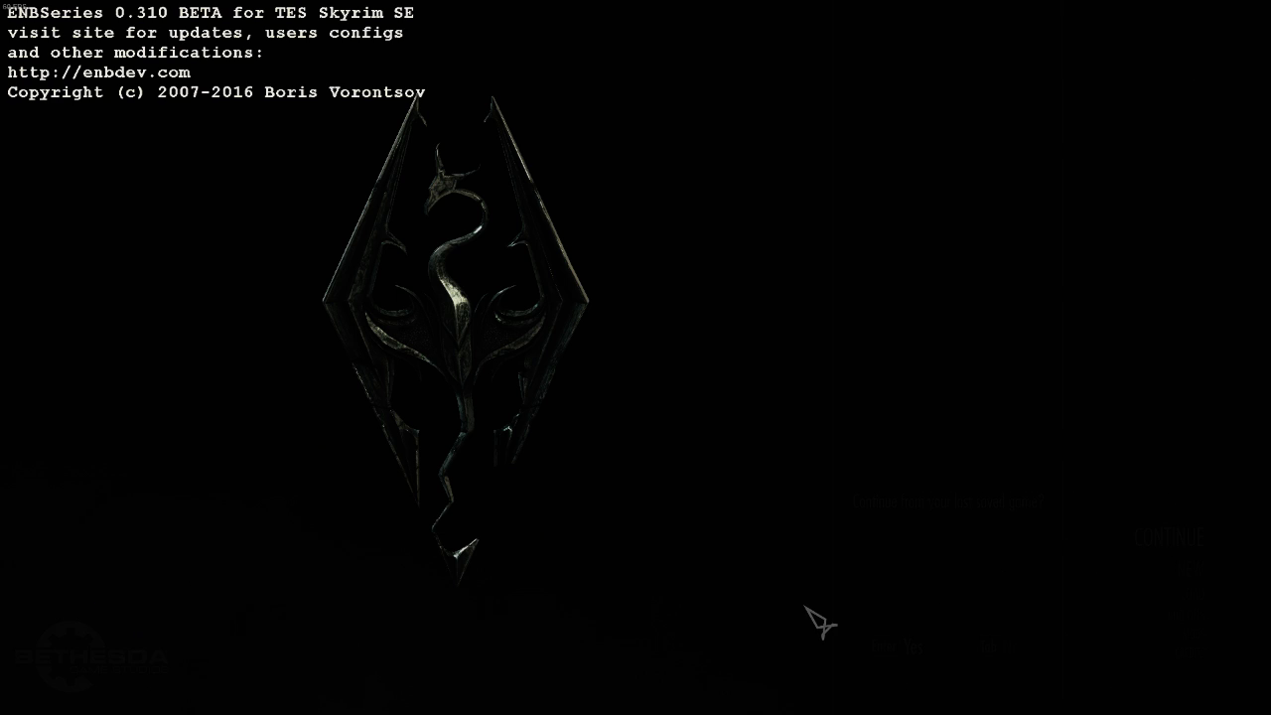
pyautogui.click(596, 448)
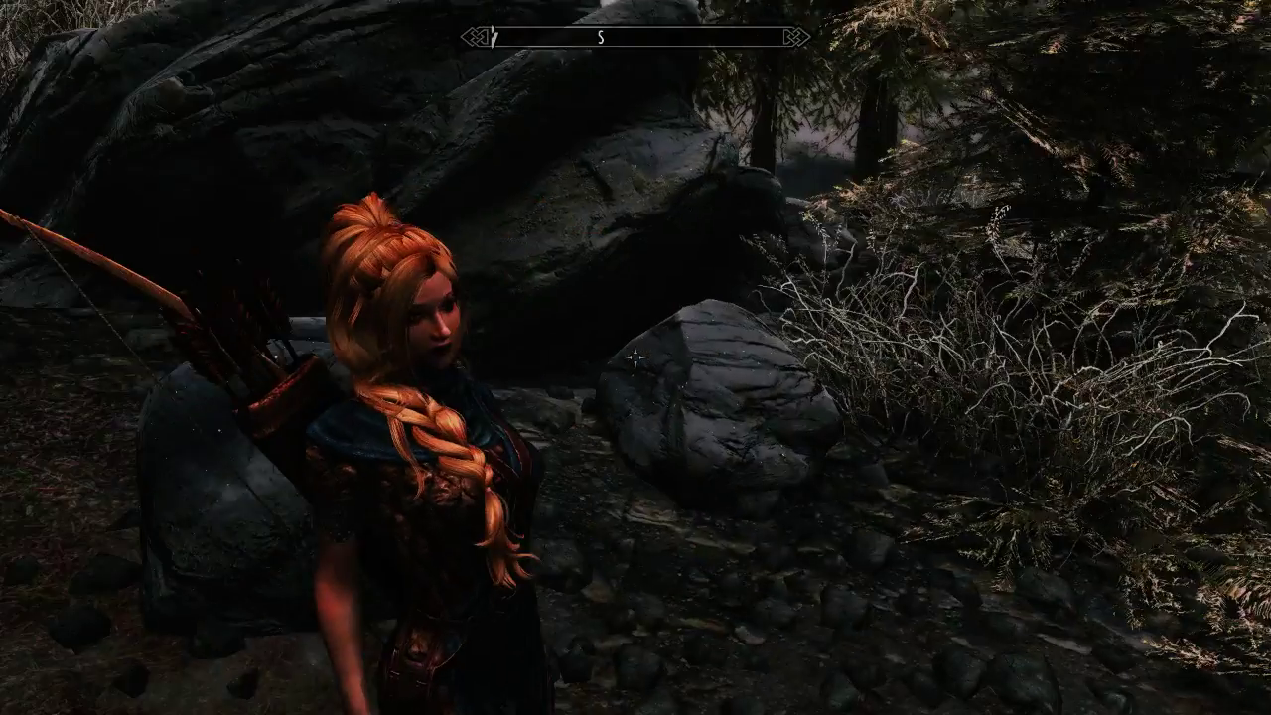
pyautogui.press('w')
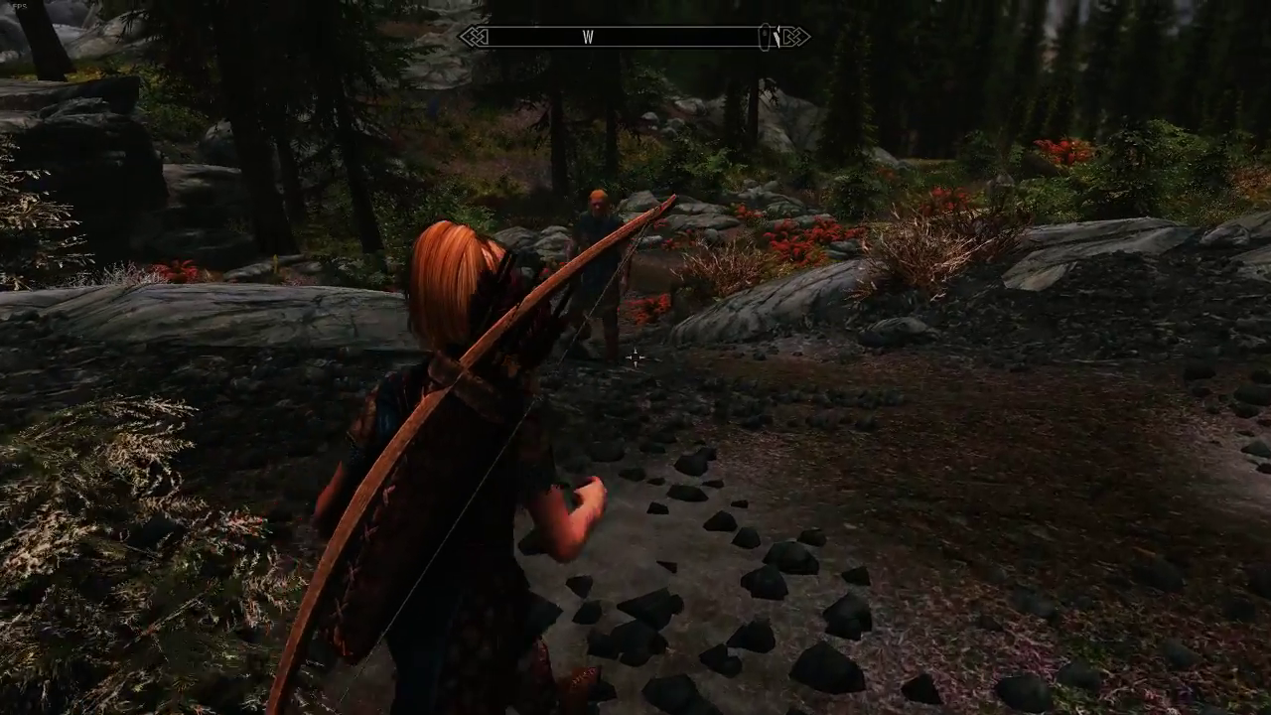
# Open the in-game system settings and check the Dialogue Subtitles and General Subtitles options.
pyautogui.press('j')
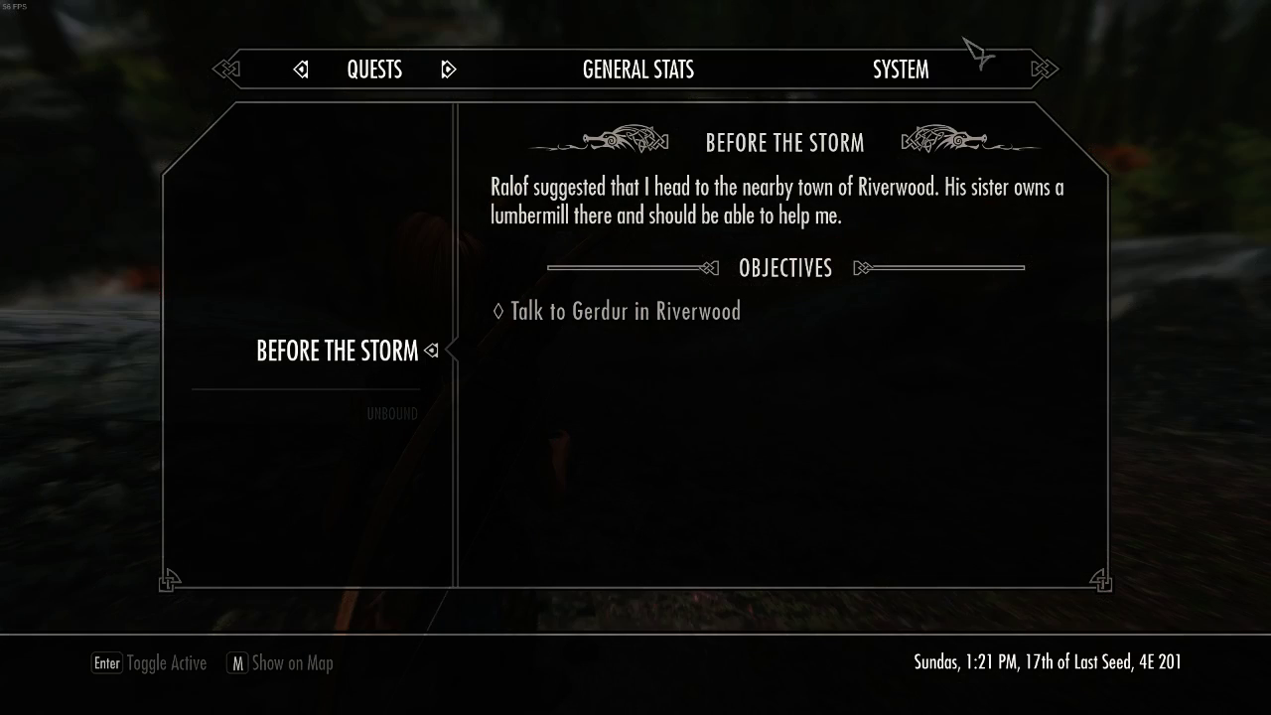
pyautogui.click(922, 73)
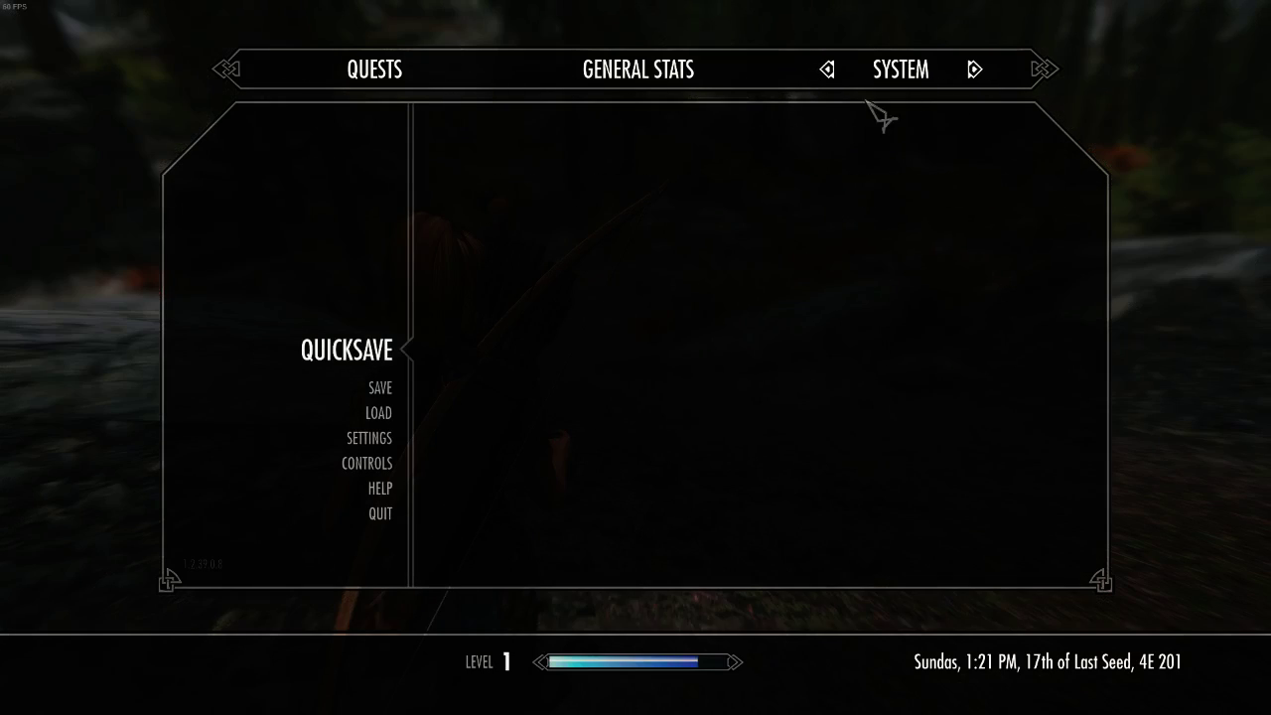
pyautogui.click(385, 447)
pyautogui.click(469, 237)
pyautogui.scroll(-1, 646, 464)
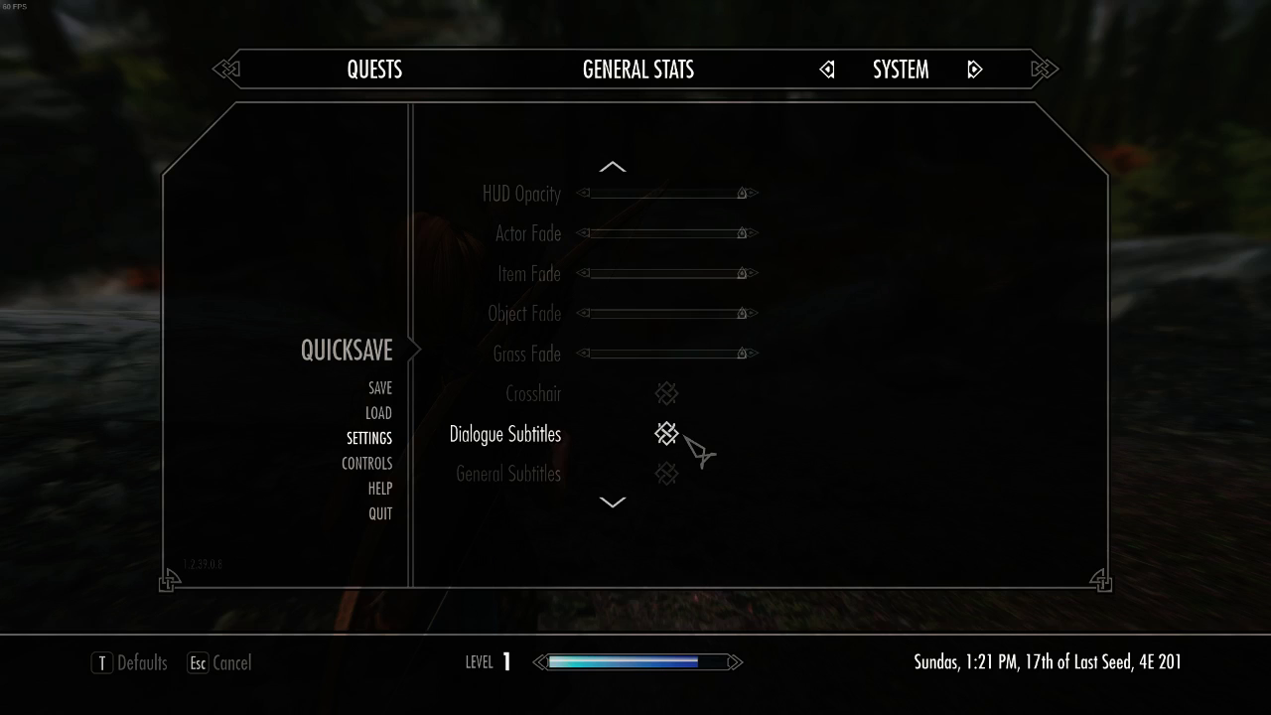
pyautogui.scroll(-1, 685, 437)
pyautogui.scroll(1, 697, 449)
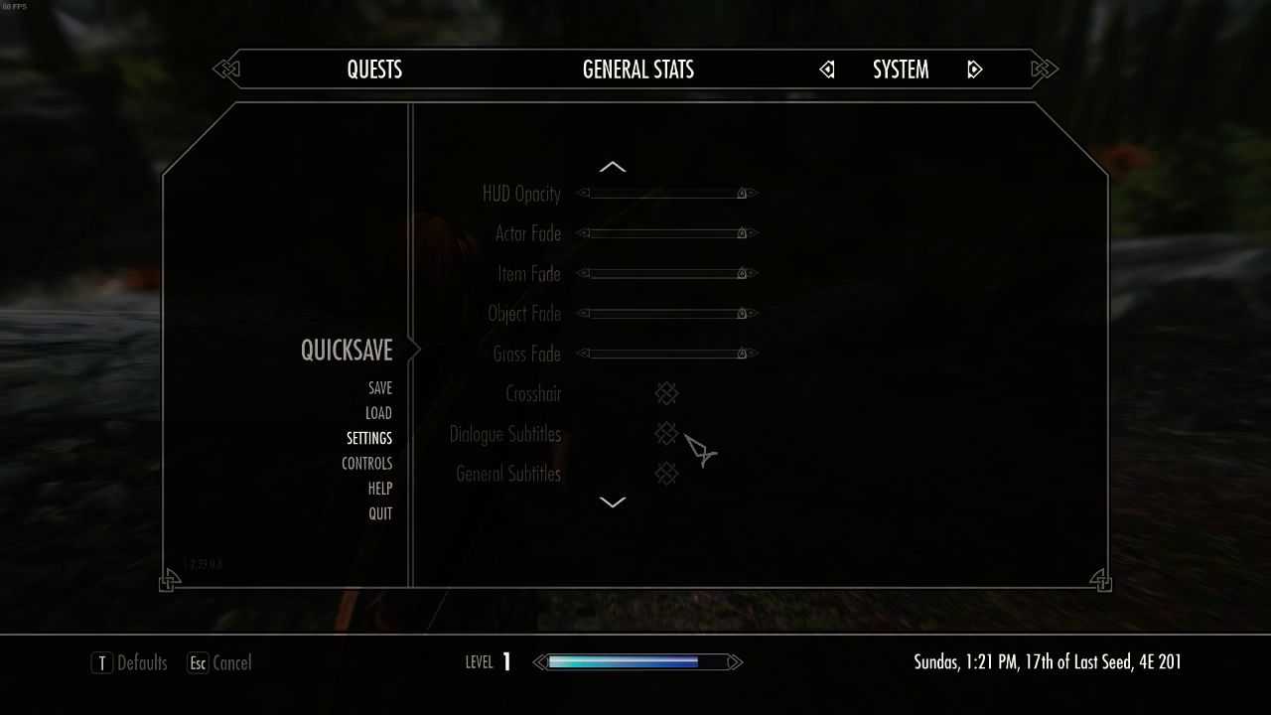